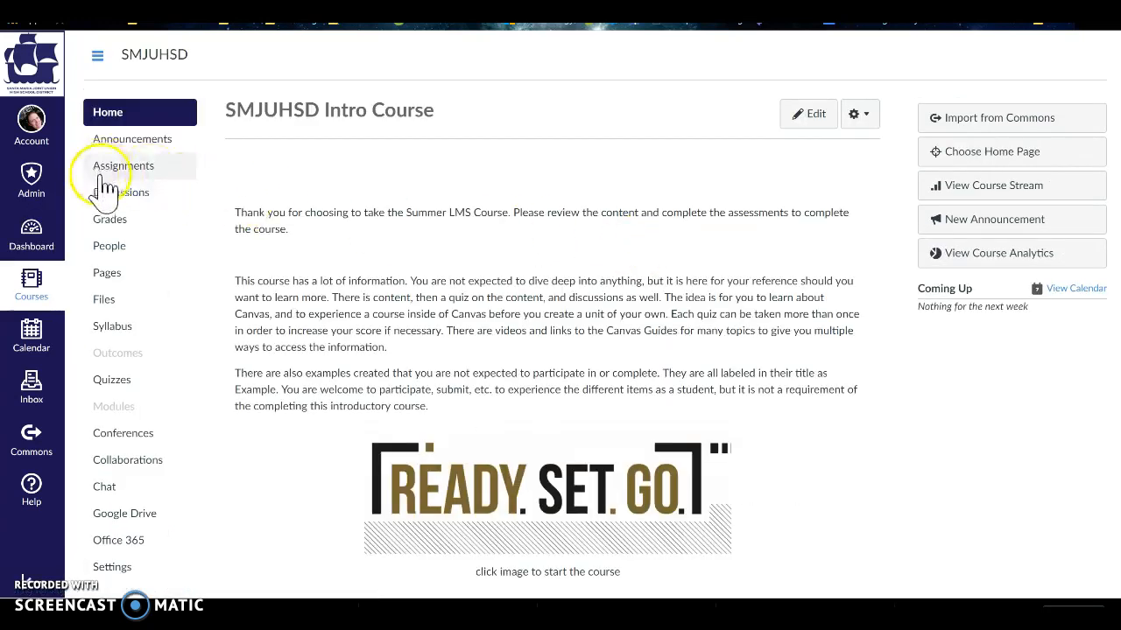
Step: Create a new quiz in the course and title it "Example Quiz"
left_click(113, 388)
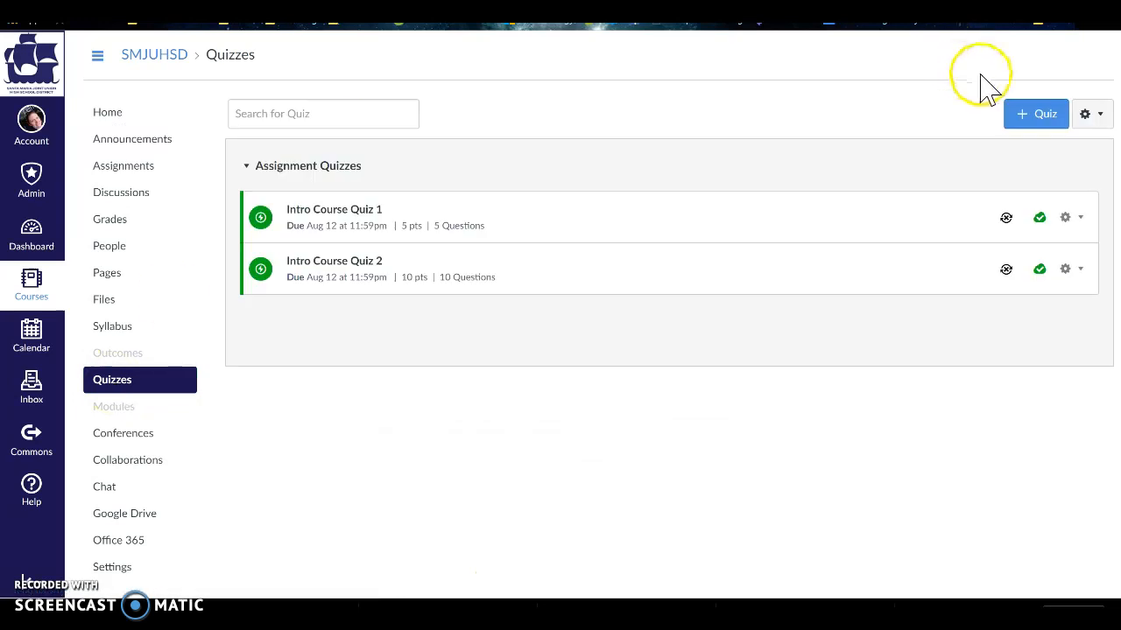
left_click(1043, 121)
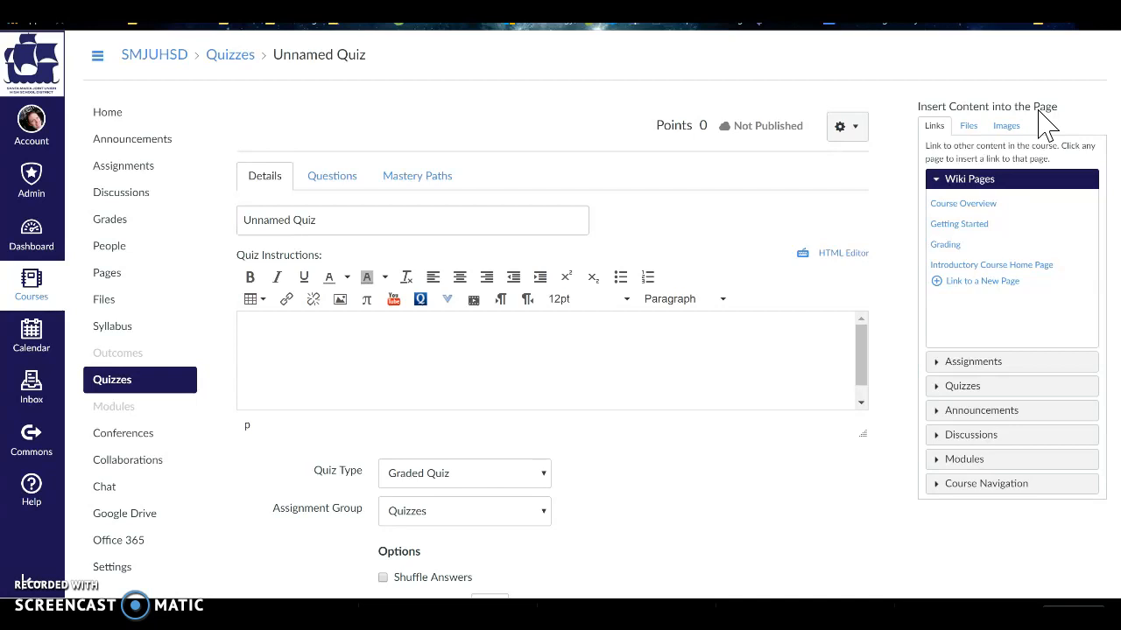
left_click_drag(362, 226, 219, 234)
type("Exampl")
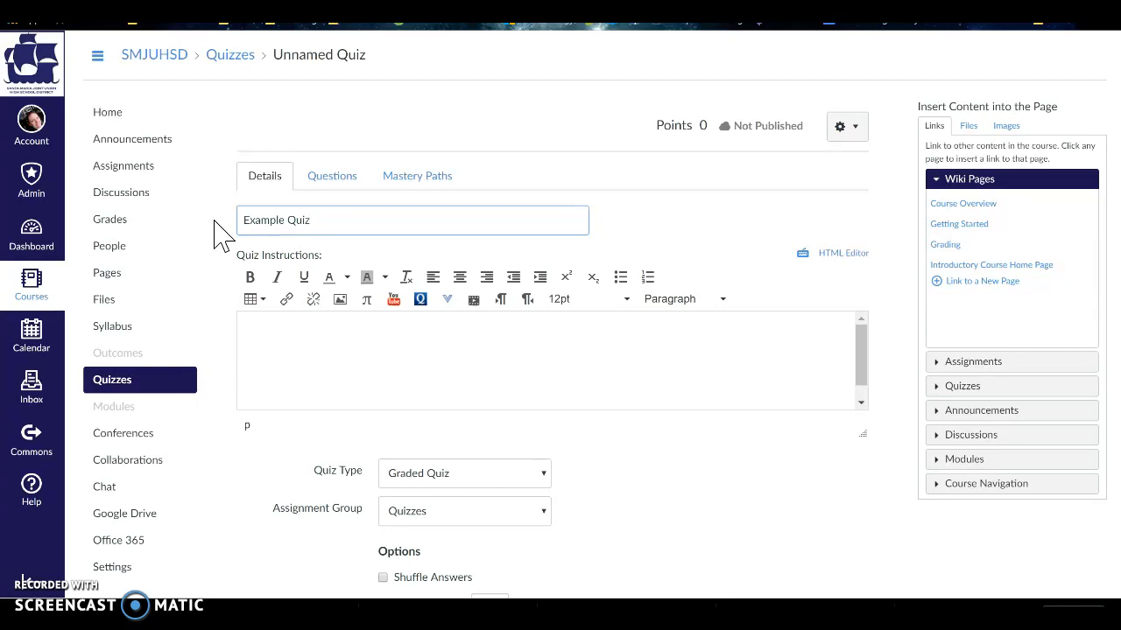
Step: Enter the quiz instructions "Please answer the questions to the best of your ability."
left_click(520, 378)
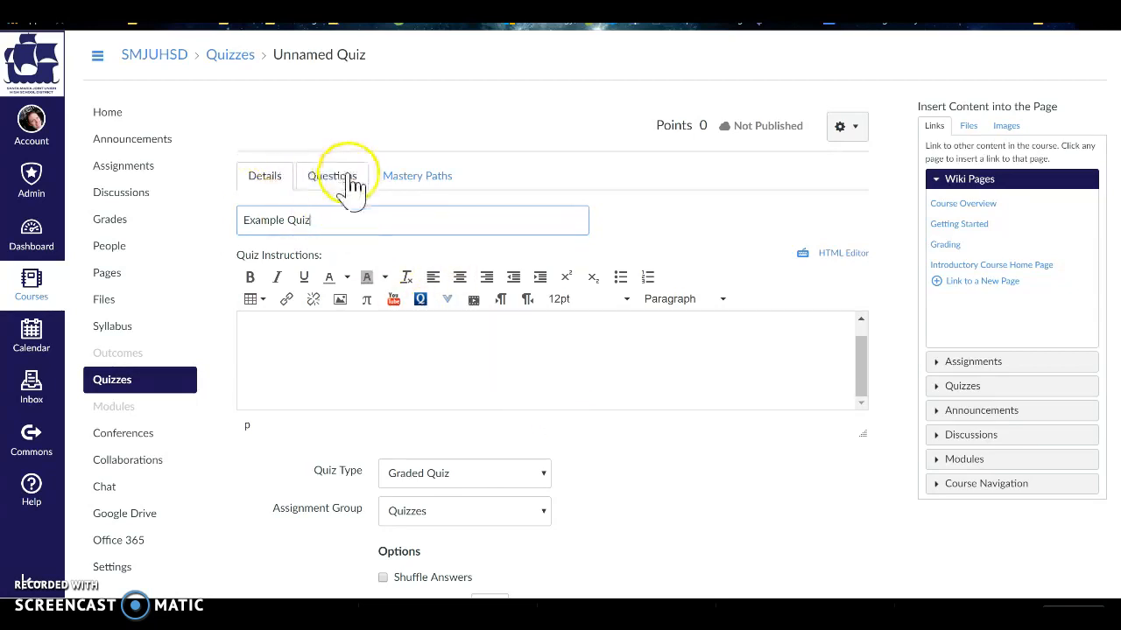
left_click(286, 370)
type("Please answer the questions to the best of yt")
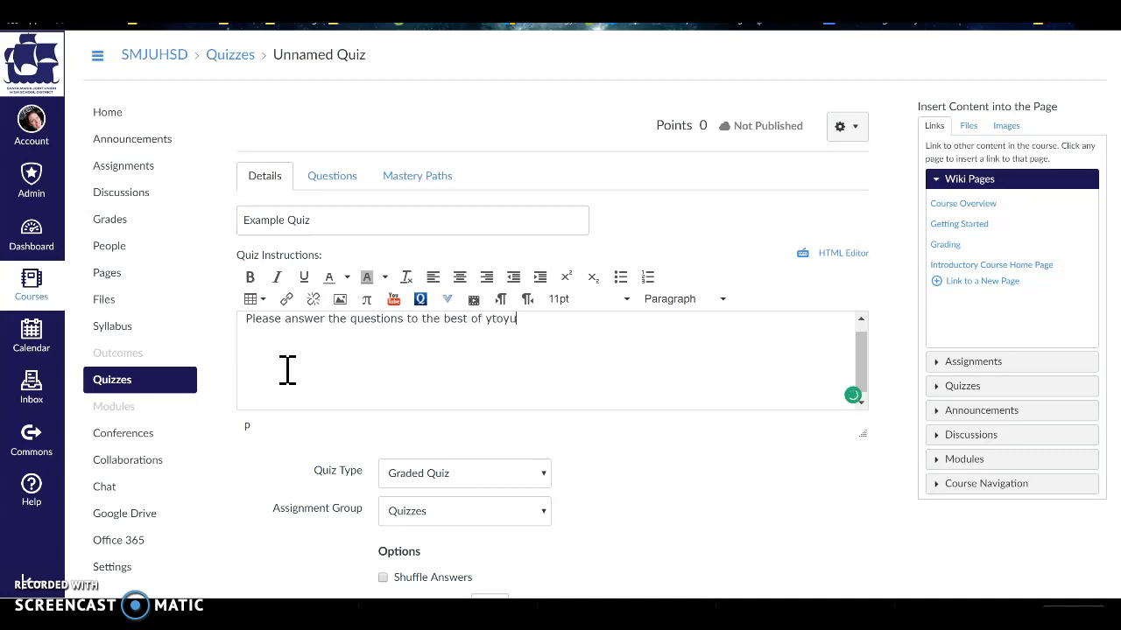
key("BackSpace")
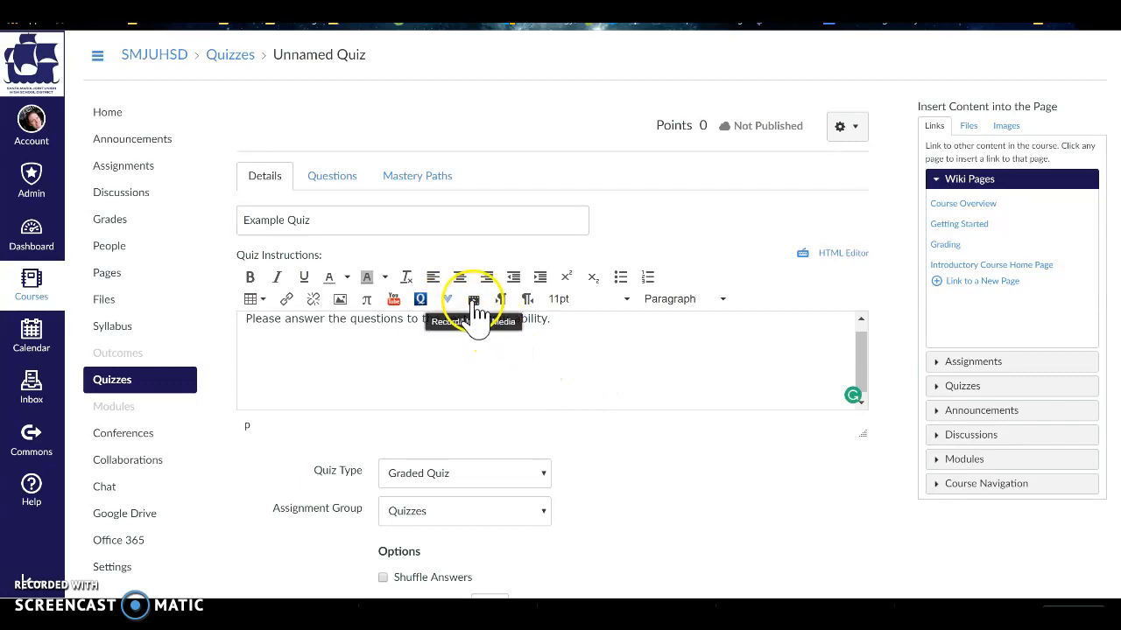
Step: Assign the quiz to the Example Assignments group and enable shuffled answers
scroll(610, 380, "down", 5)
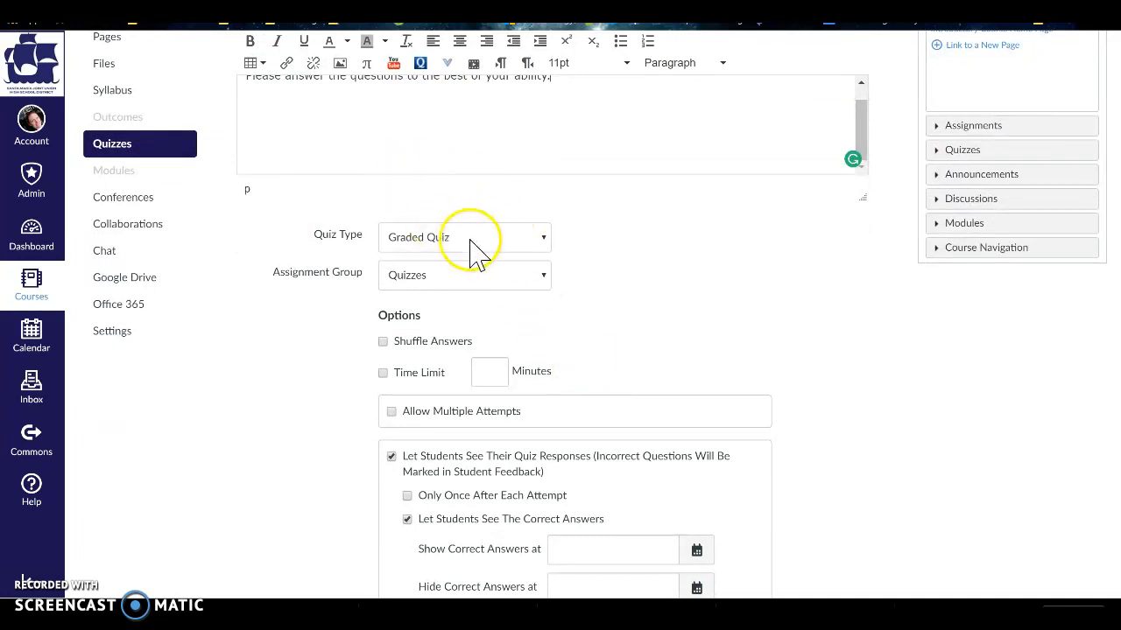
left_click(464, 278)
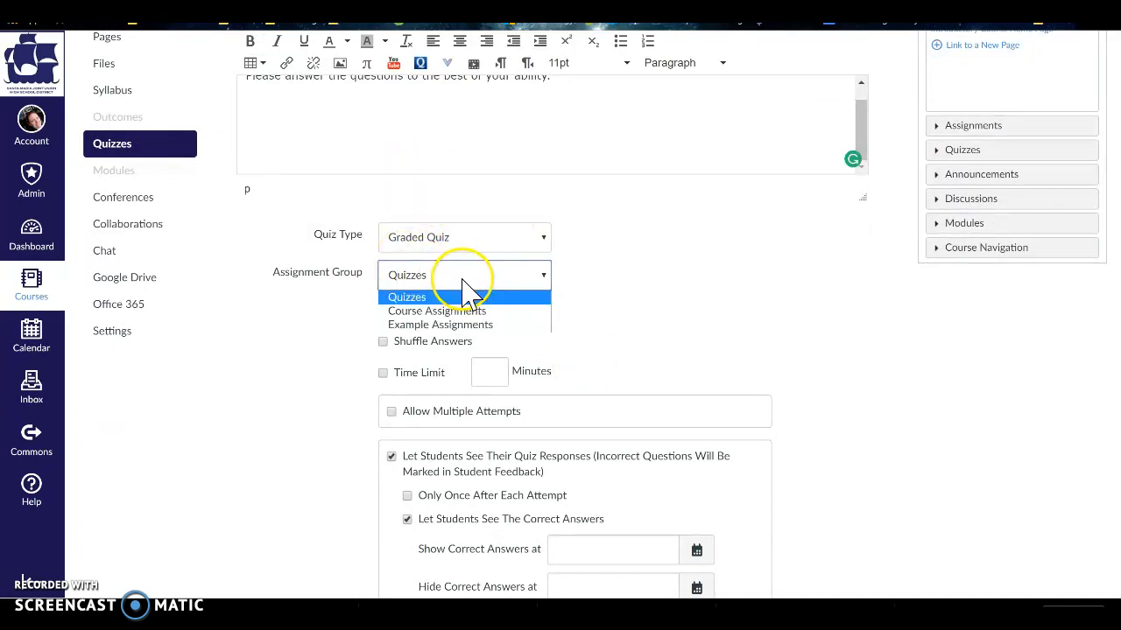
left_click(472, 325)
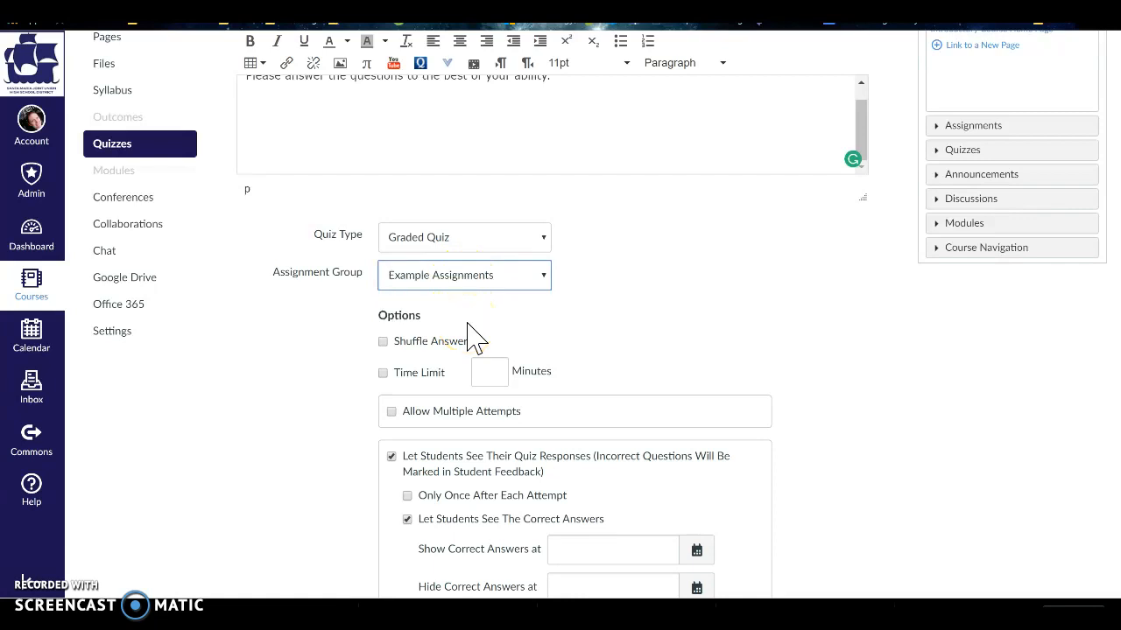
scroll(630, 232, "down", 1)
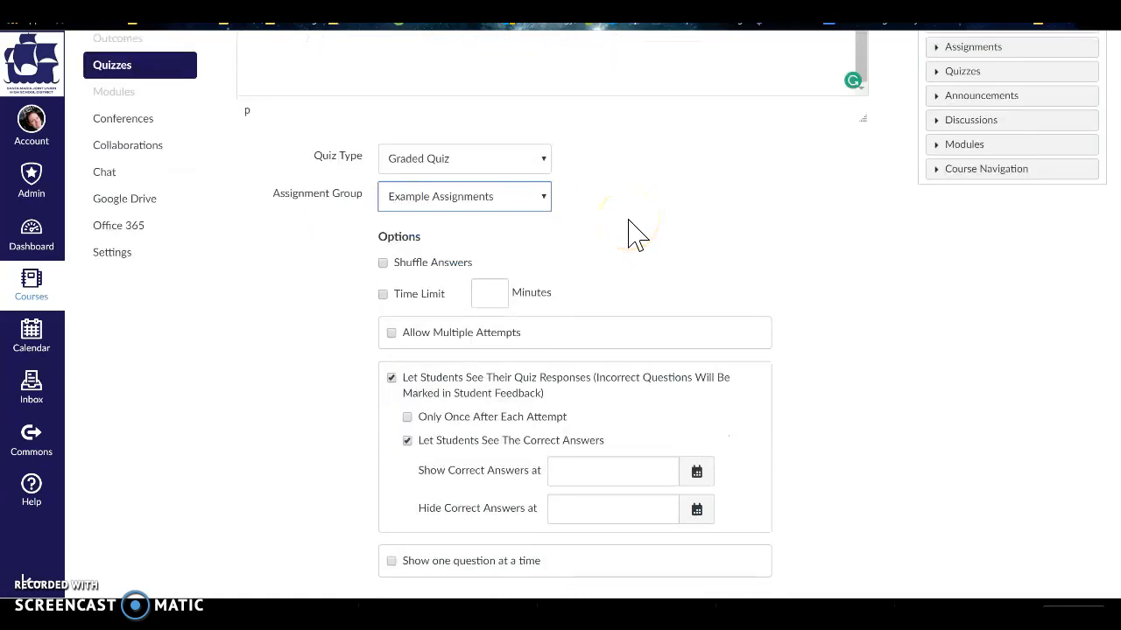
left_click(383, 262)
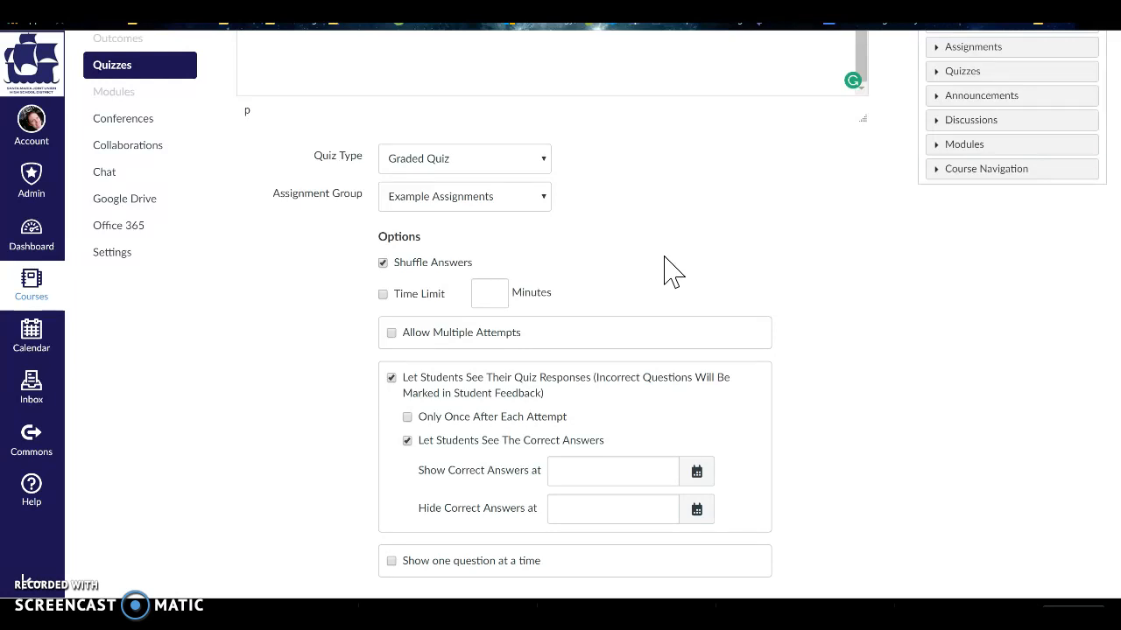
Step: Allow multiple attempts on the quiz, keeping the highest score
scroll(665, 271, "down", 1)
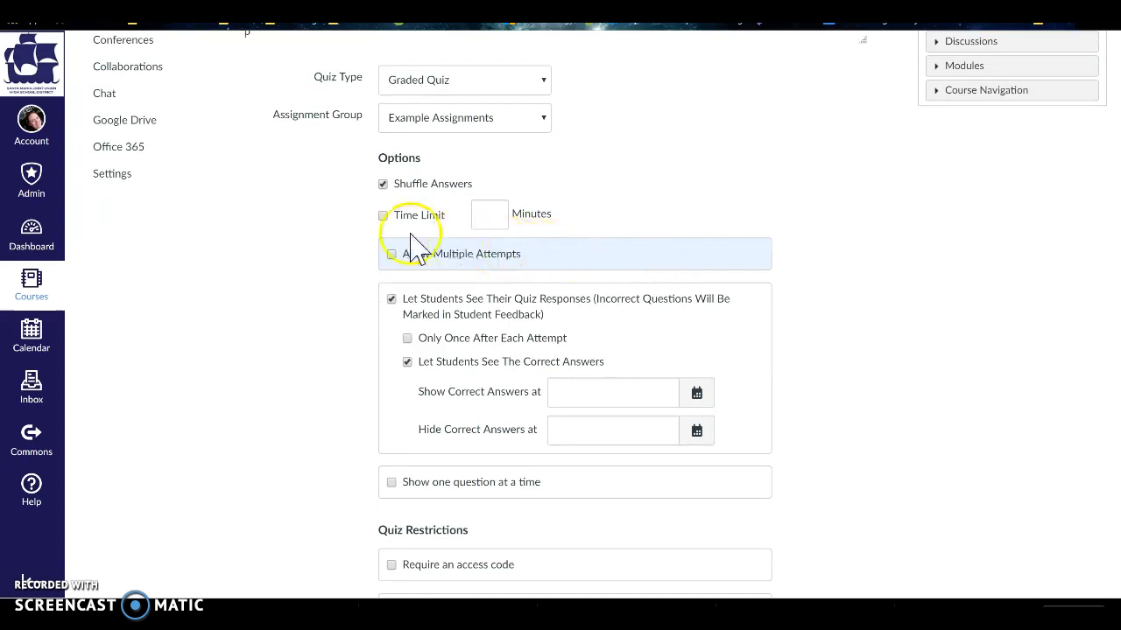
left_click(391, 254)
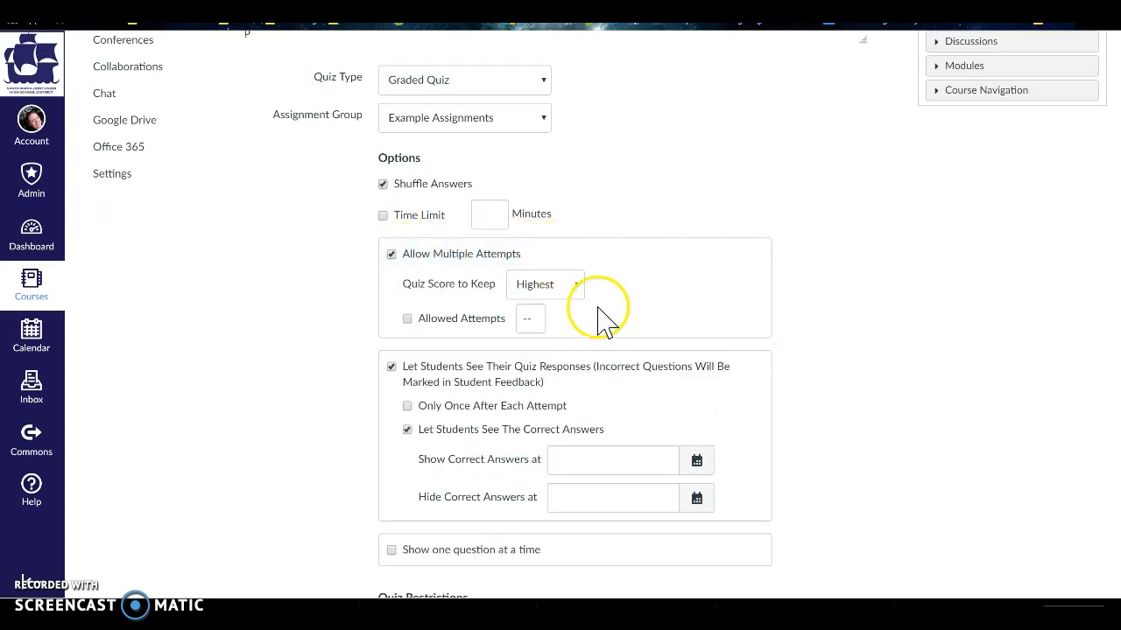
left_click(567, 285)
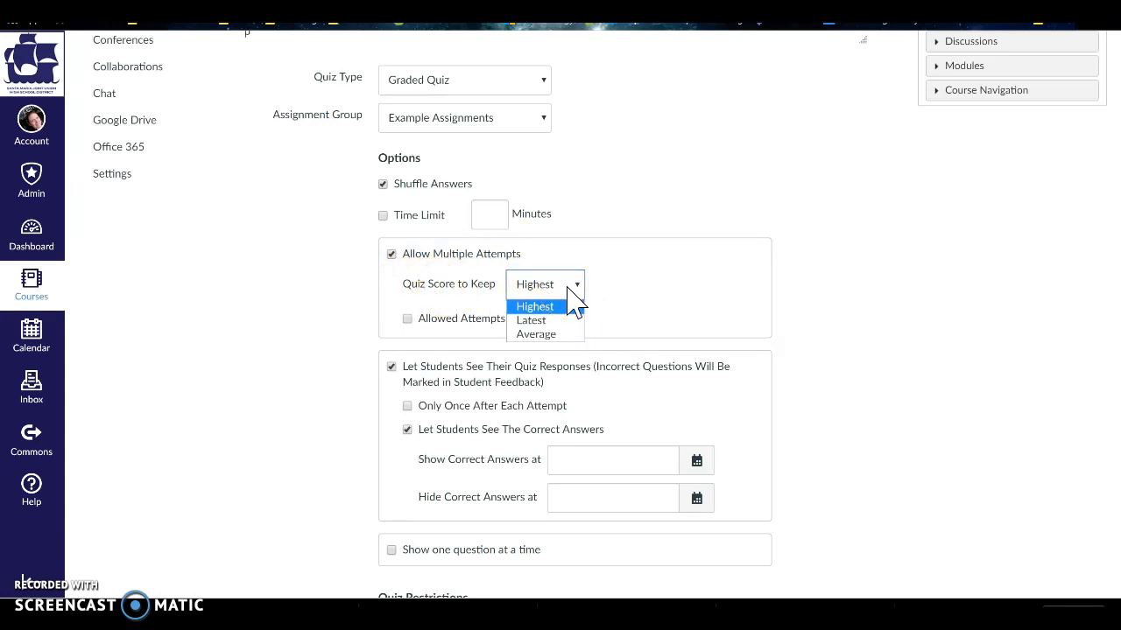
left_click(678, 254)
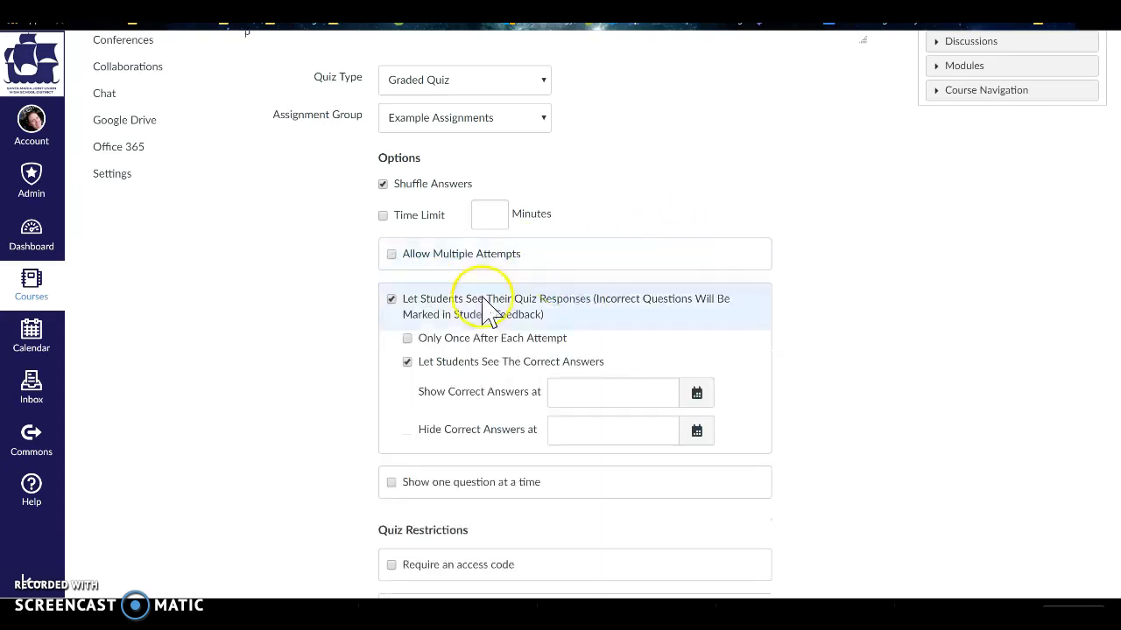
left_click(443, 269)
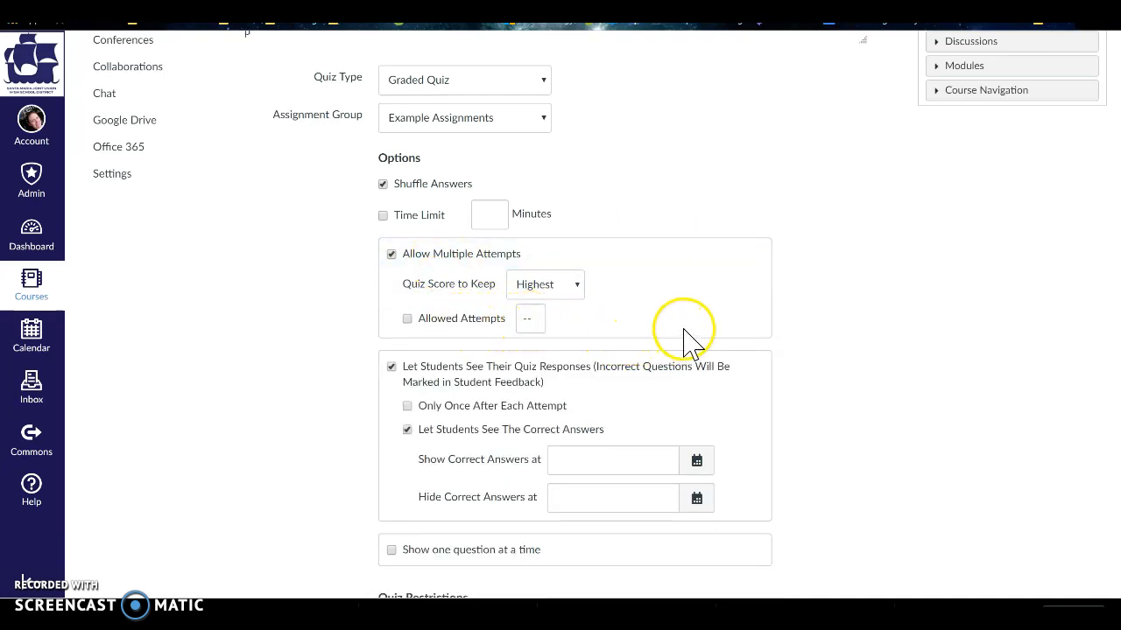
Step: Set the quiz due date to August 12, 2017 at 11:59pm and save the quiz without publishing it
scroll(842, 261, "down", 2)
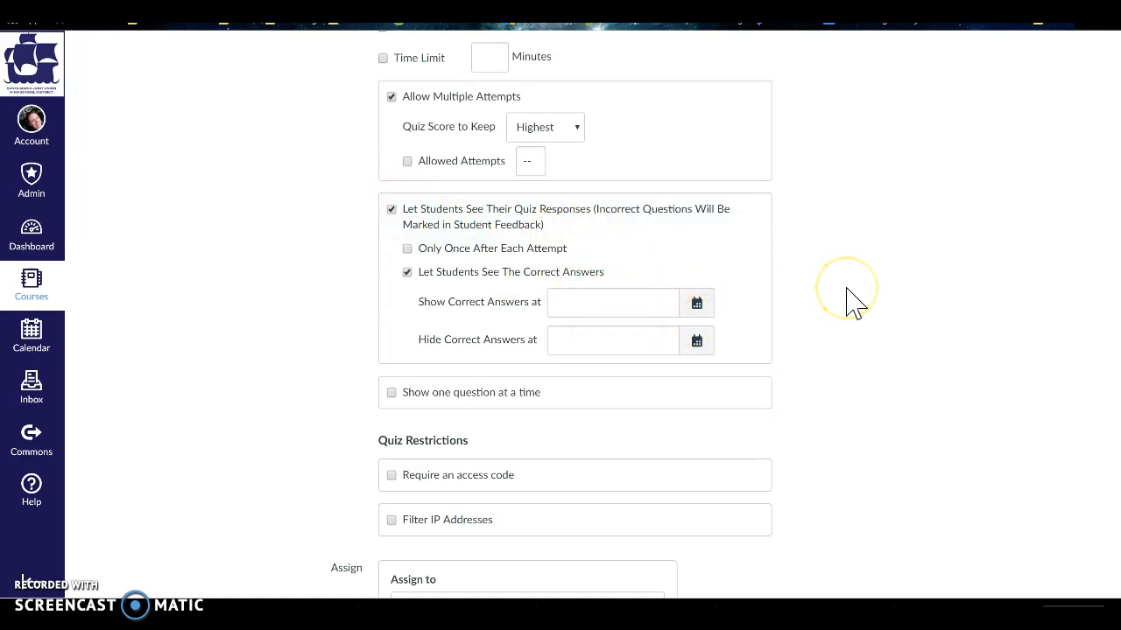
scroll(854, 302, "down", 5)
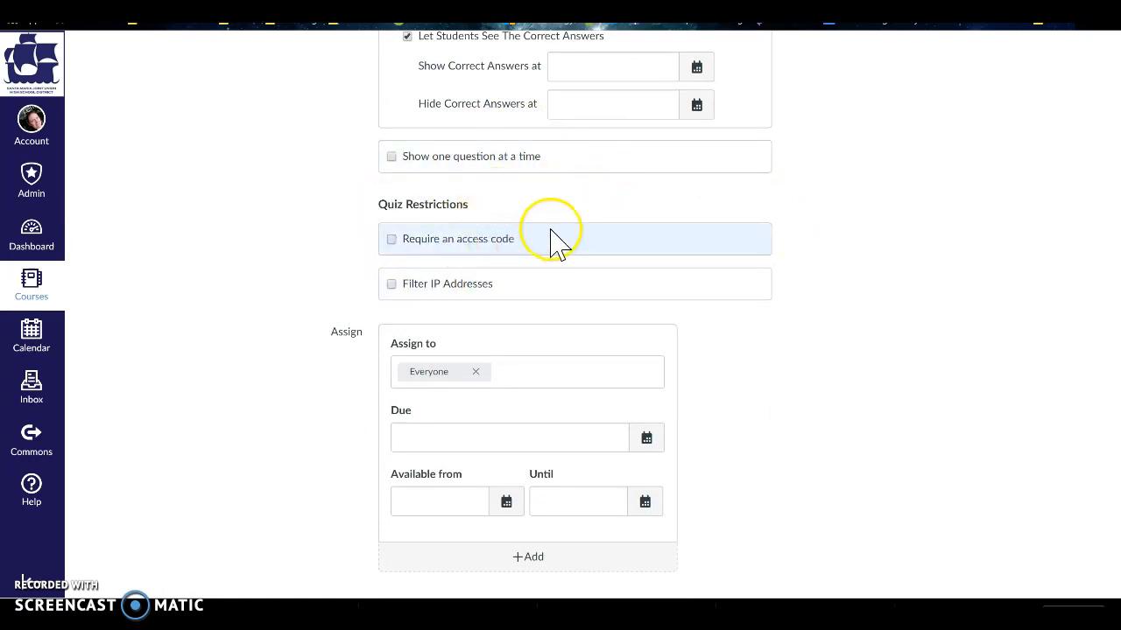
scroll(880, 245, "down", 2)
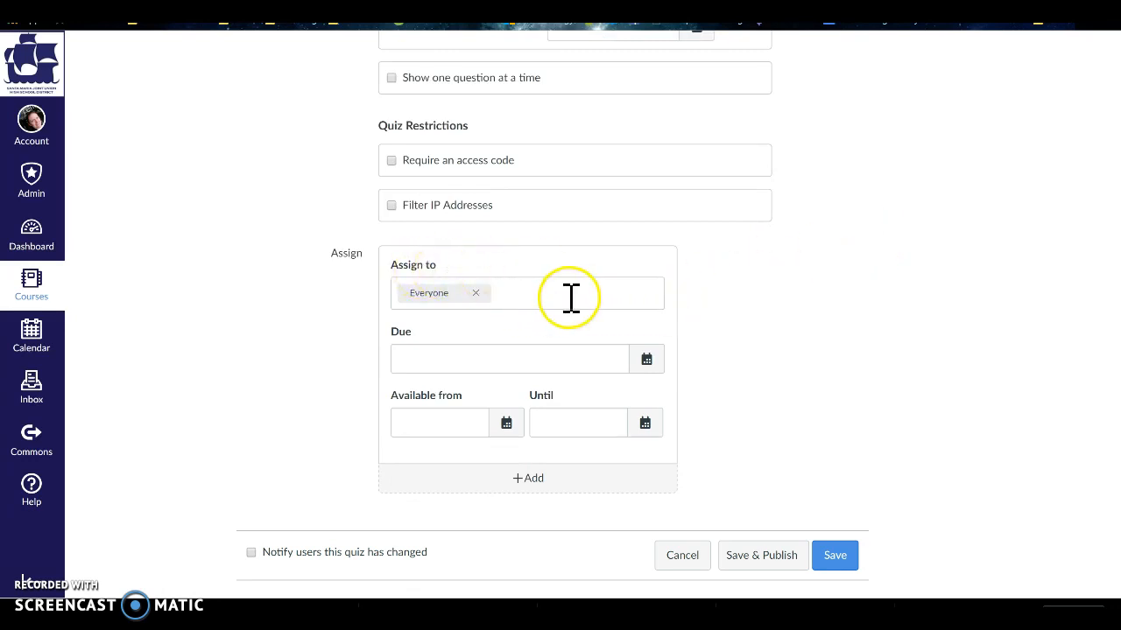
left_click(647, 359)
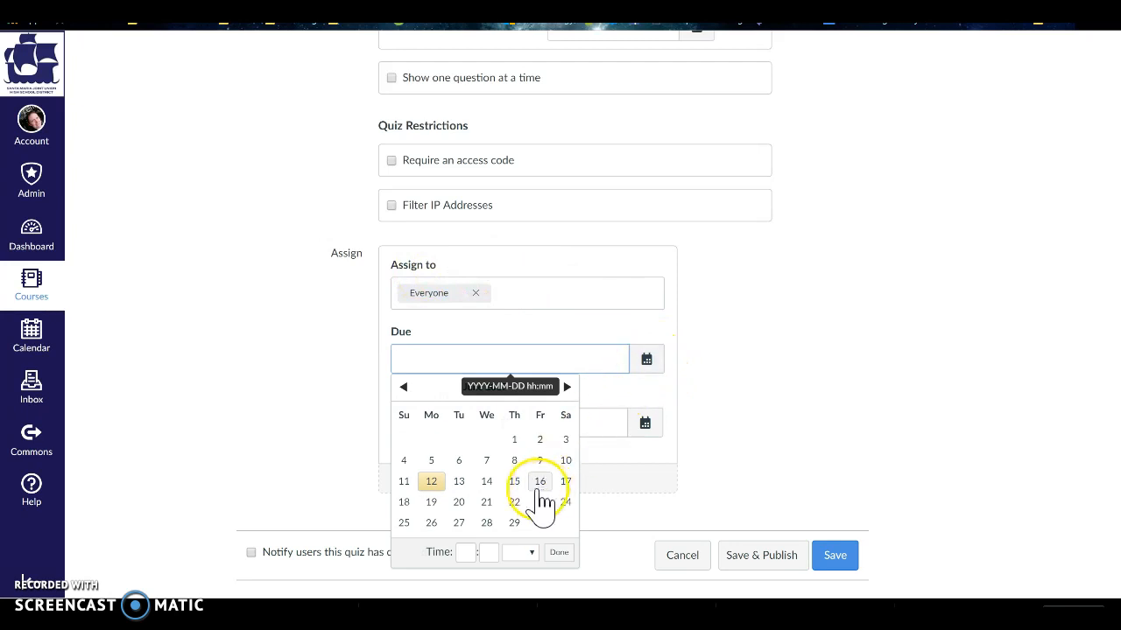
left_click(567, 388)
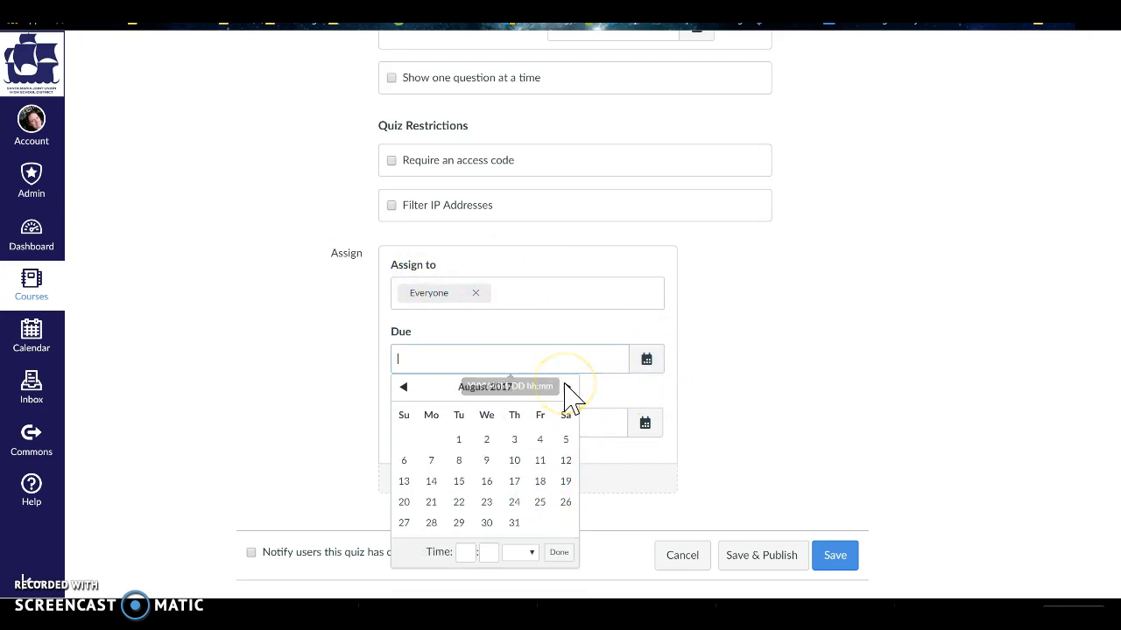
left_click(565, 461)
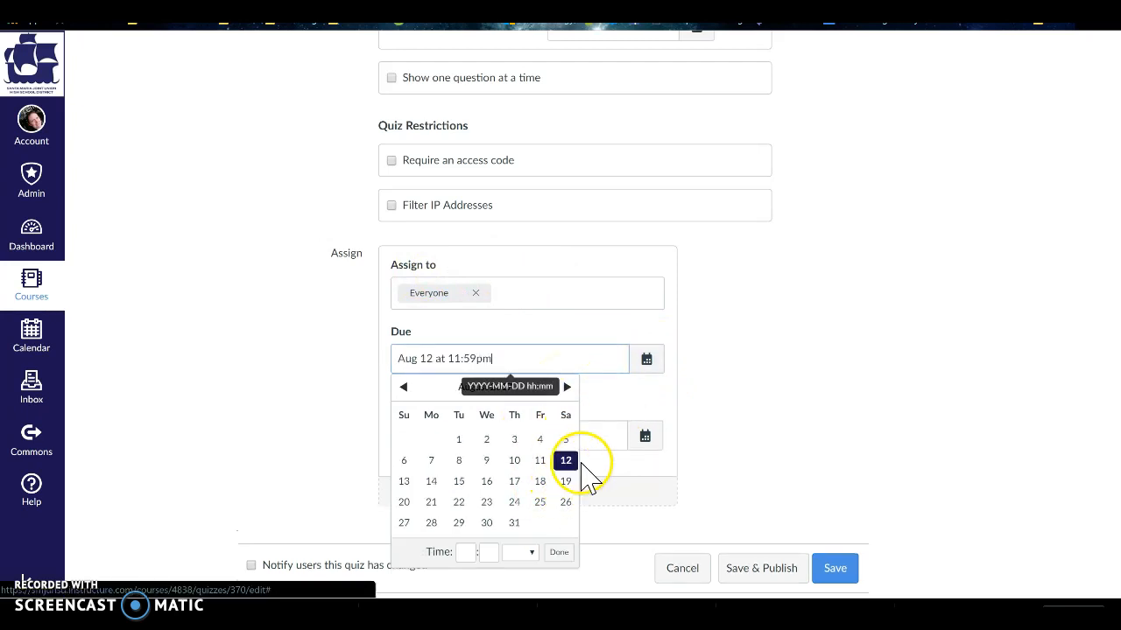
left_click(814, 412)
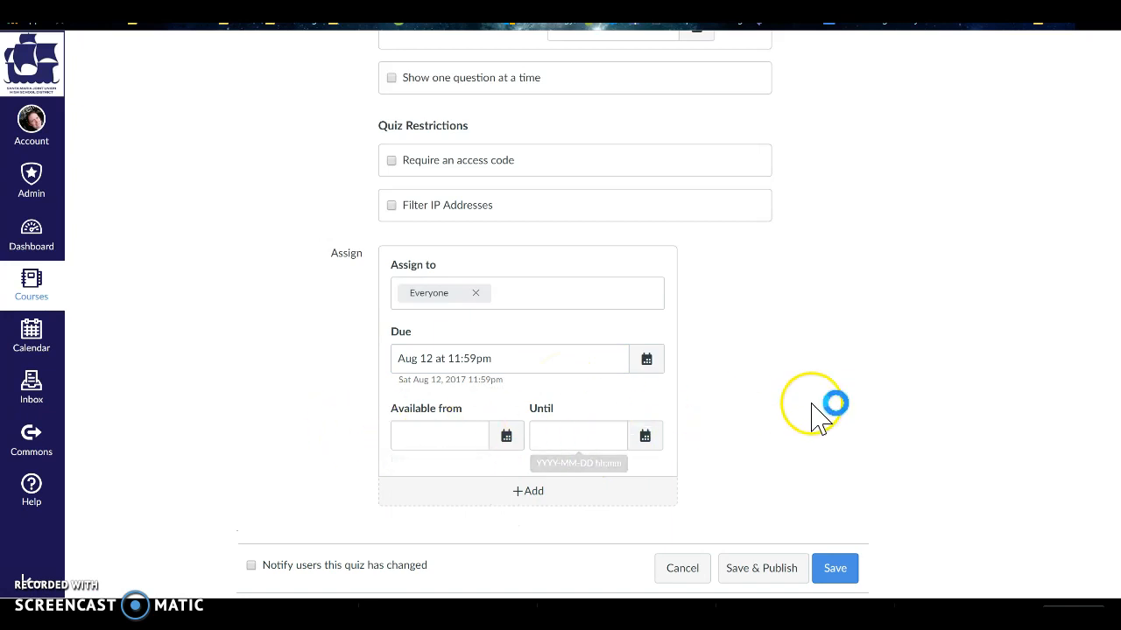
left_click(836, 569)
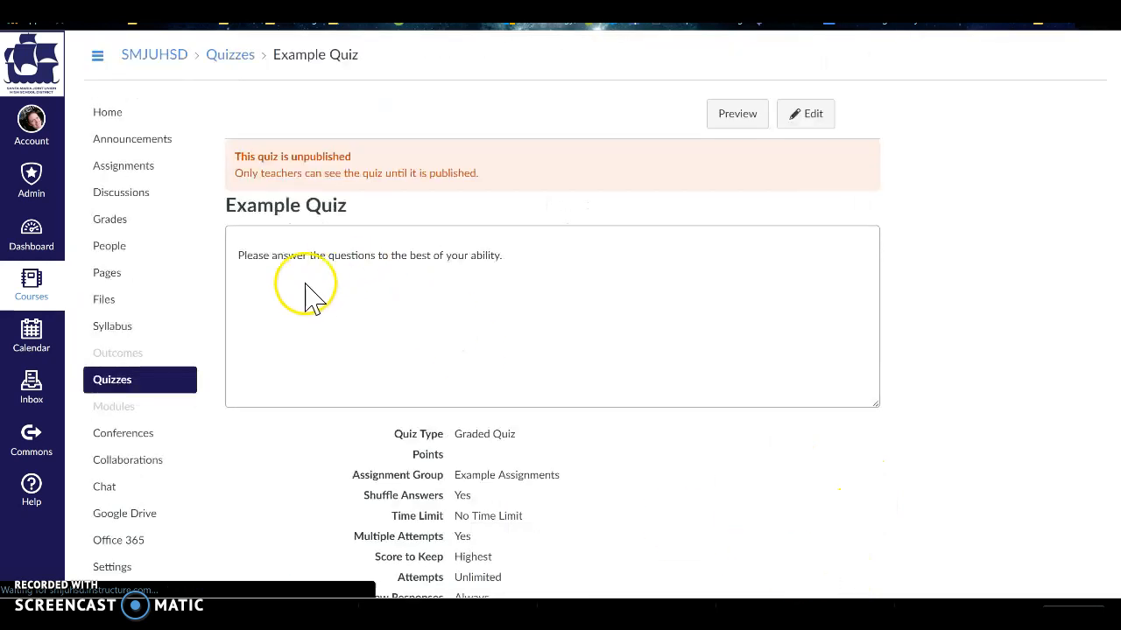
Step: Reopen the quiz for editing and add a new multiple-choice question named "Question 1"
left_click(812, 117)
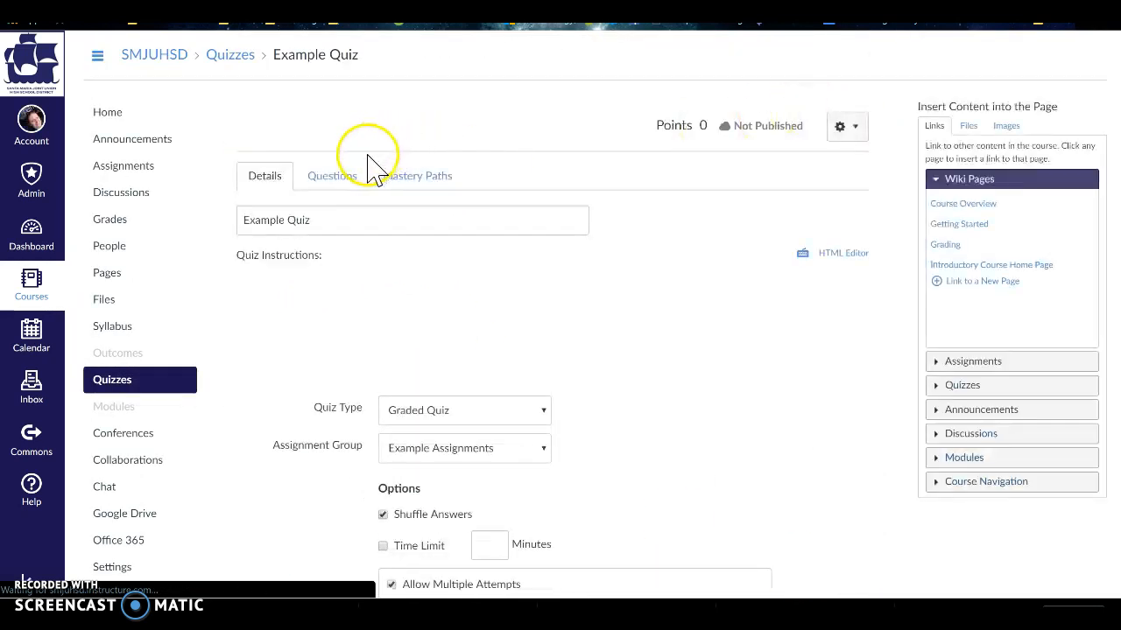
left_click(335, 182)
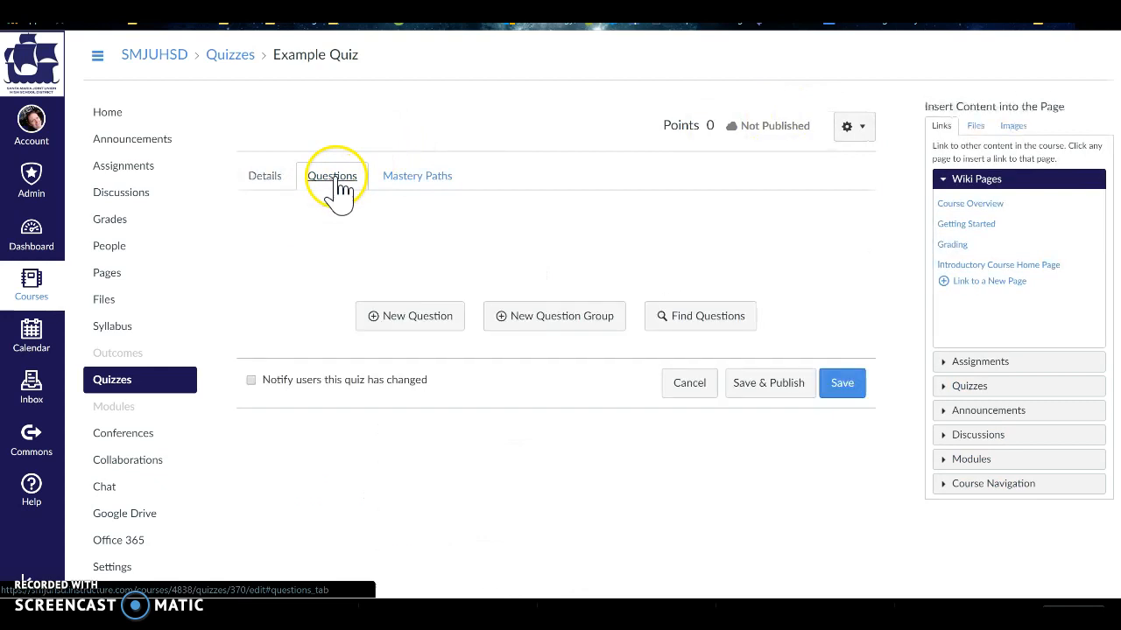
left_click(416, 325)
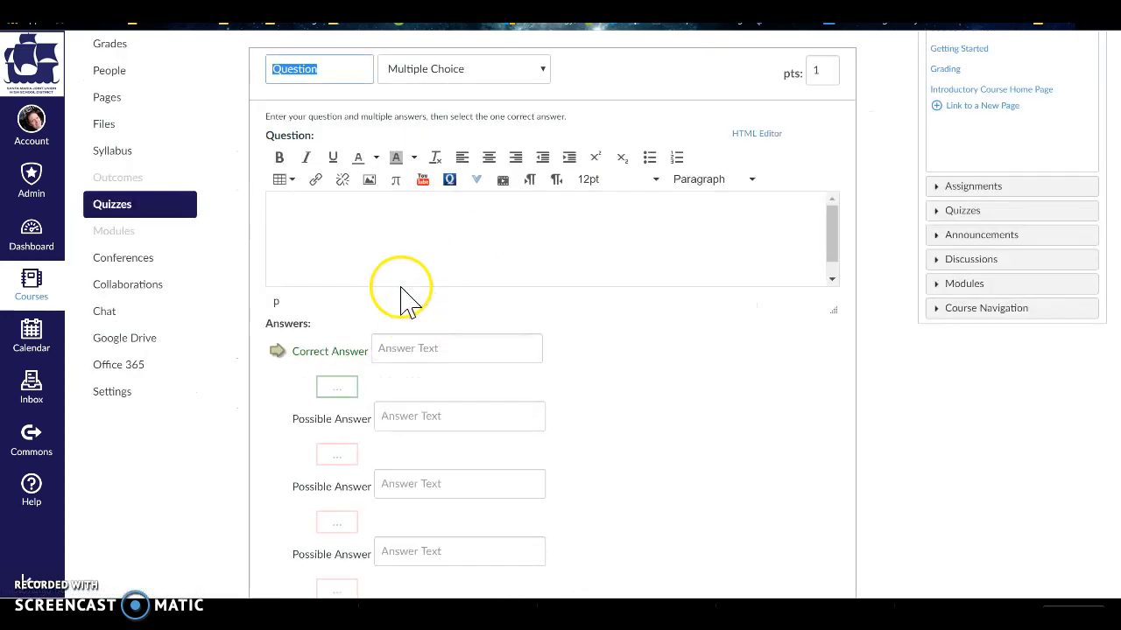
left_click(357, 68)
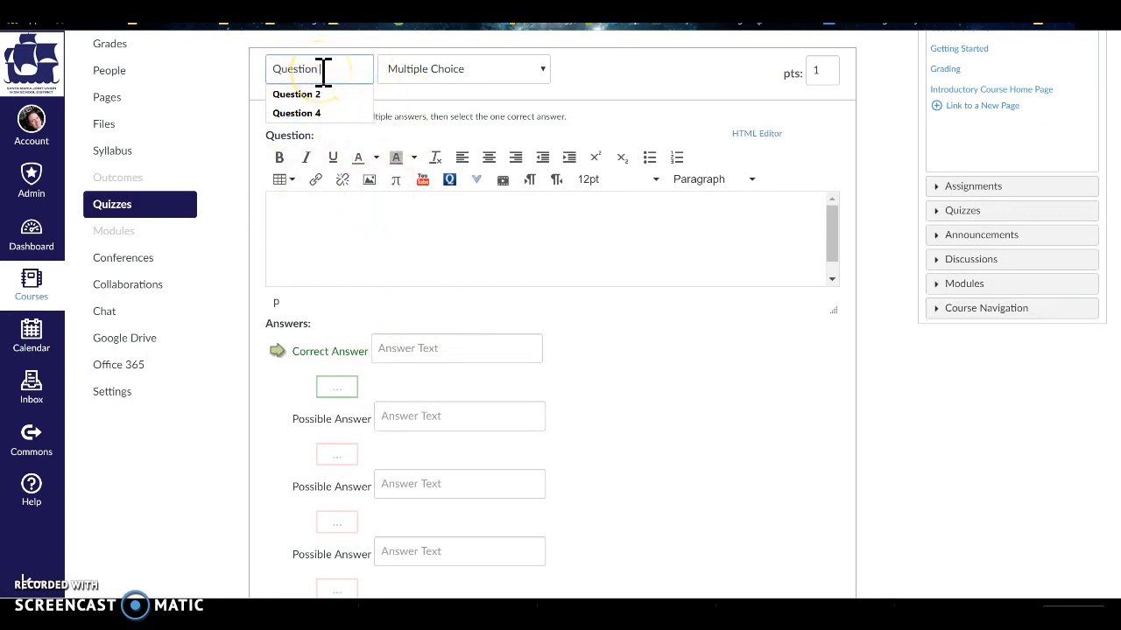
type("1")
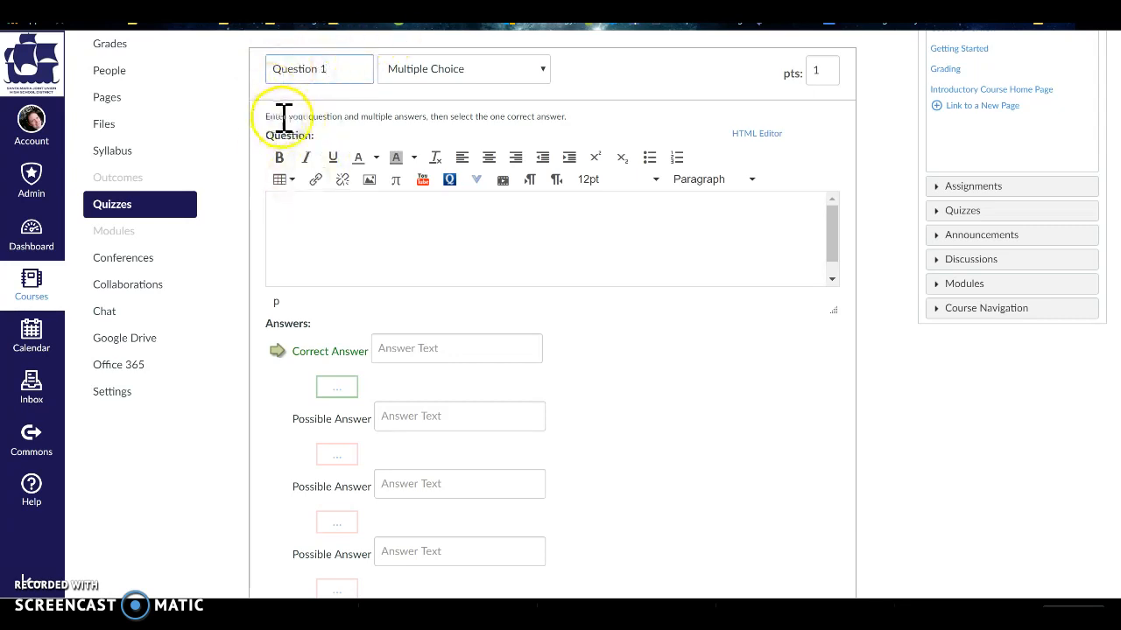
Step: Enter "What does the acronym LMS stand for?" as the text of Question 1
left_click(372, 245)
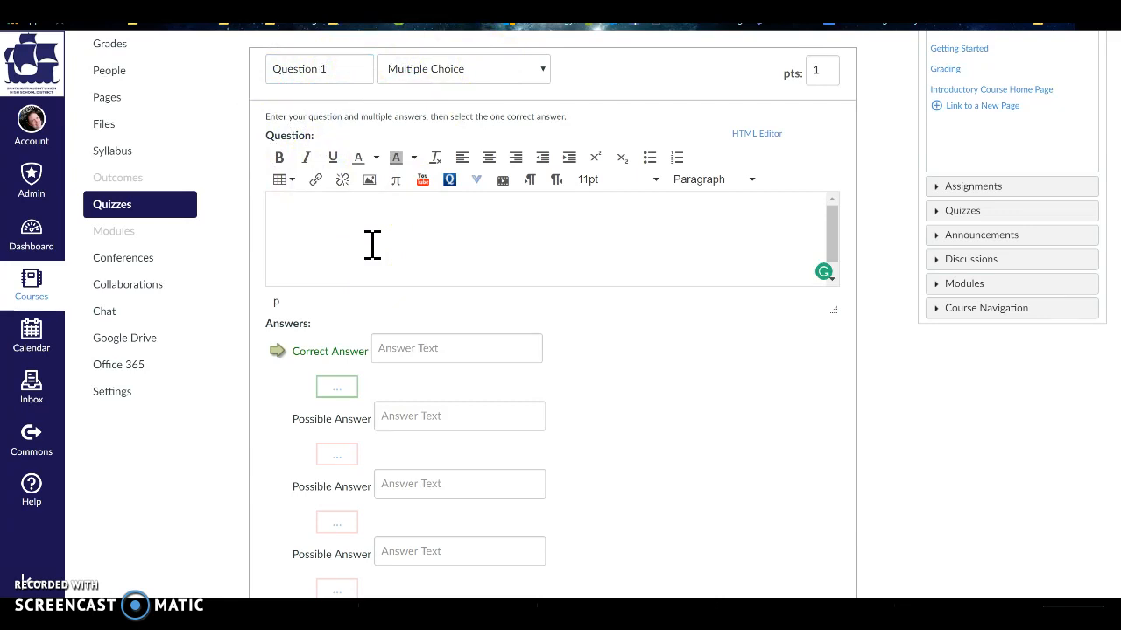
type("What ")
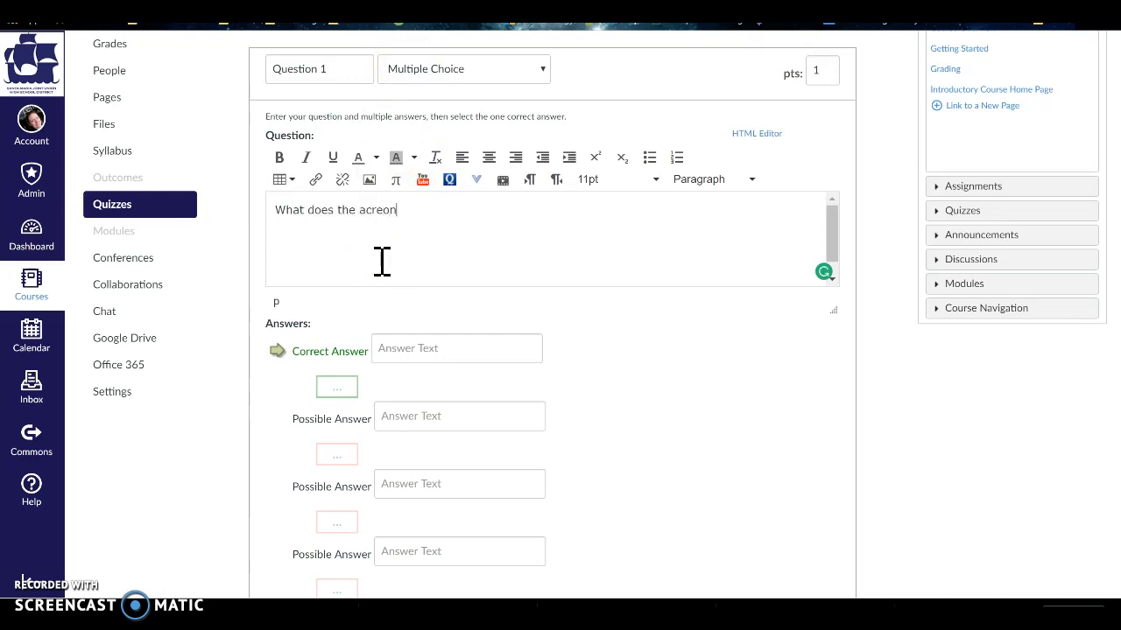
type("does the acronym LMS stand for?")
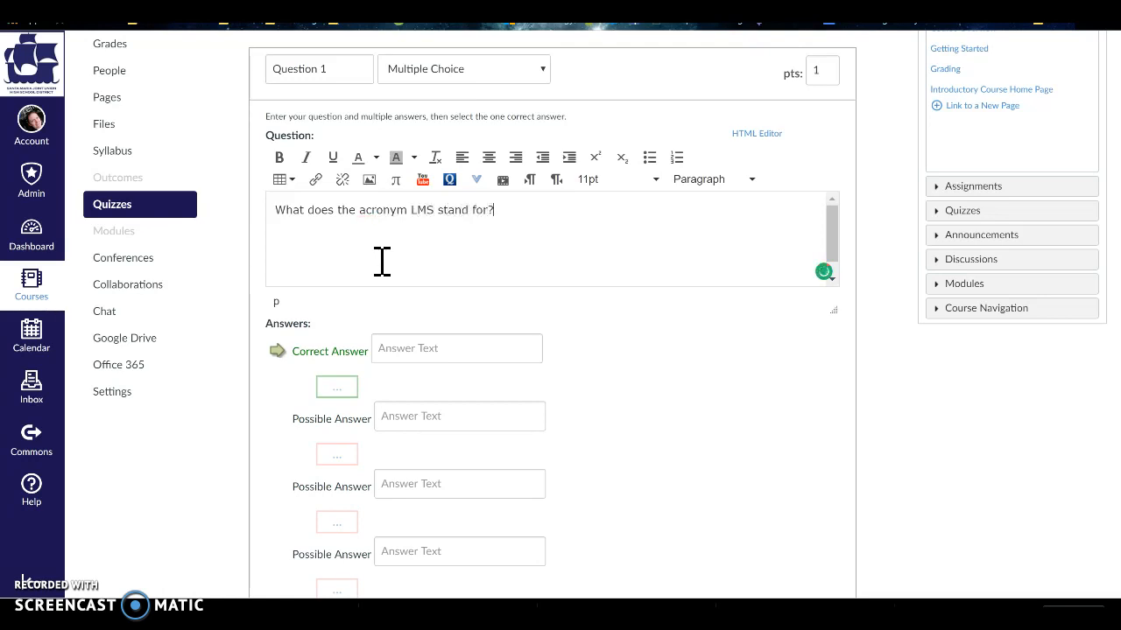
Step: Set the correct answer of Question 1 to "Learning Management System"
left_click(474, 348)
type("L")
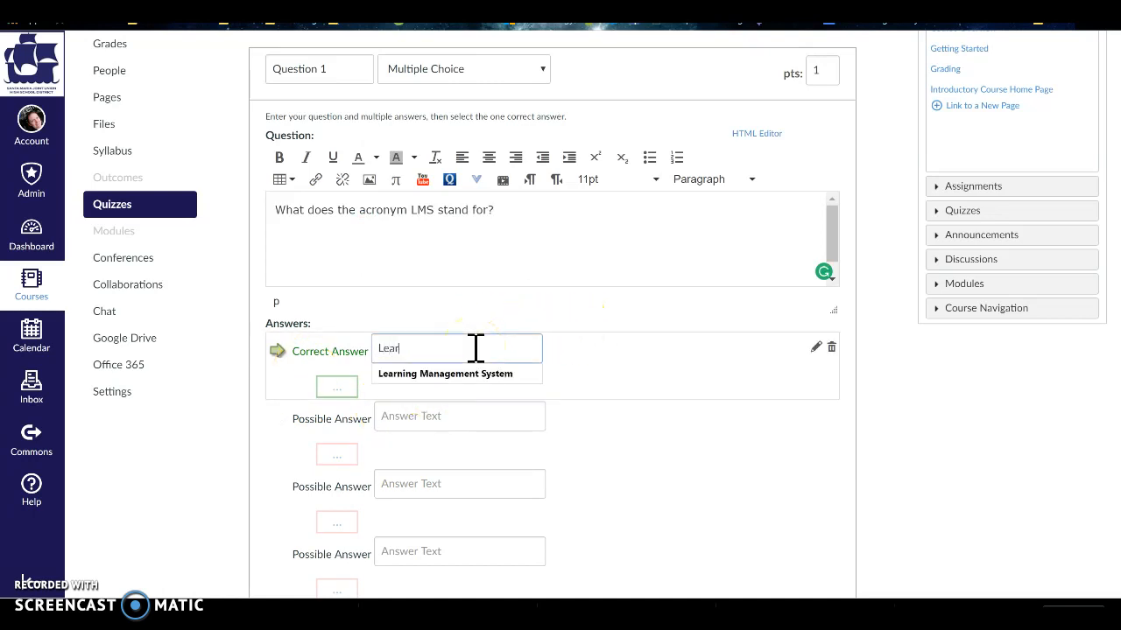
type("ear")
key("Down")
key("Return")
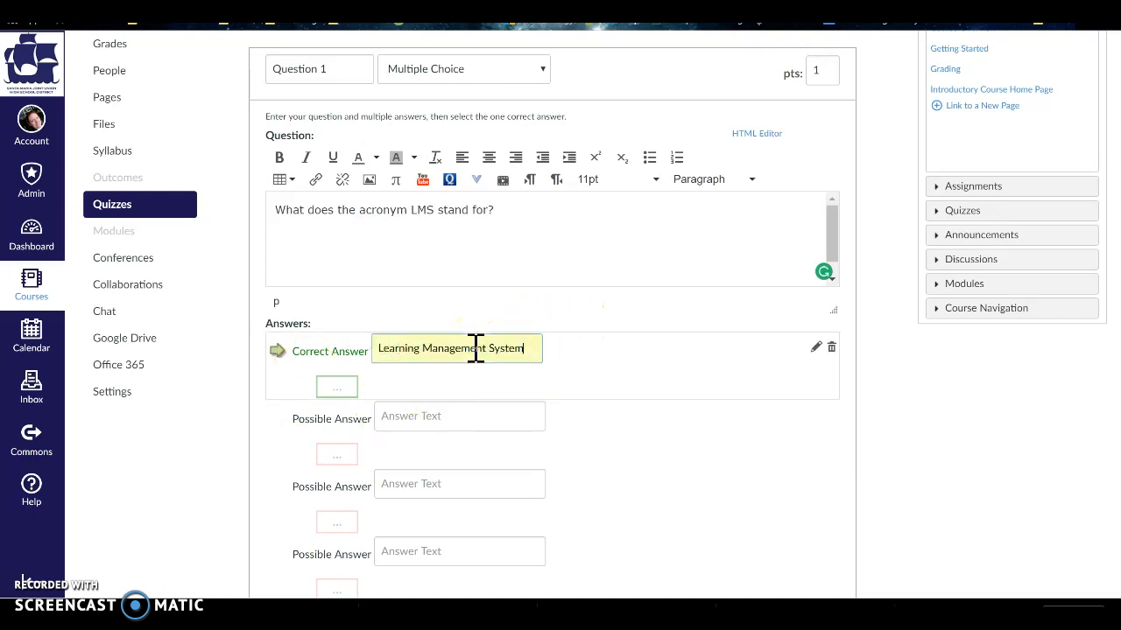
Step: Set the first possible answer of Question 1 to "Limber Movement System" and give it the answer comment "really?"
left_click(443, 415)
type("Le")
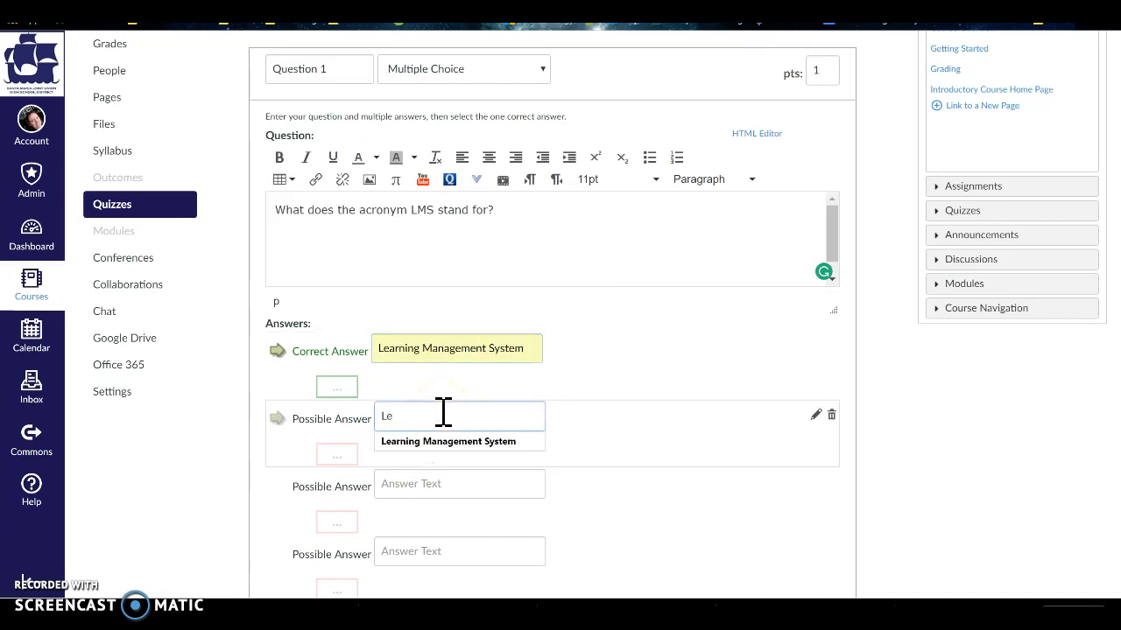
type("i")
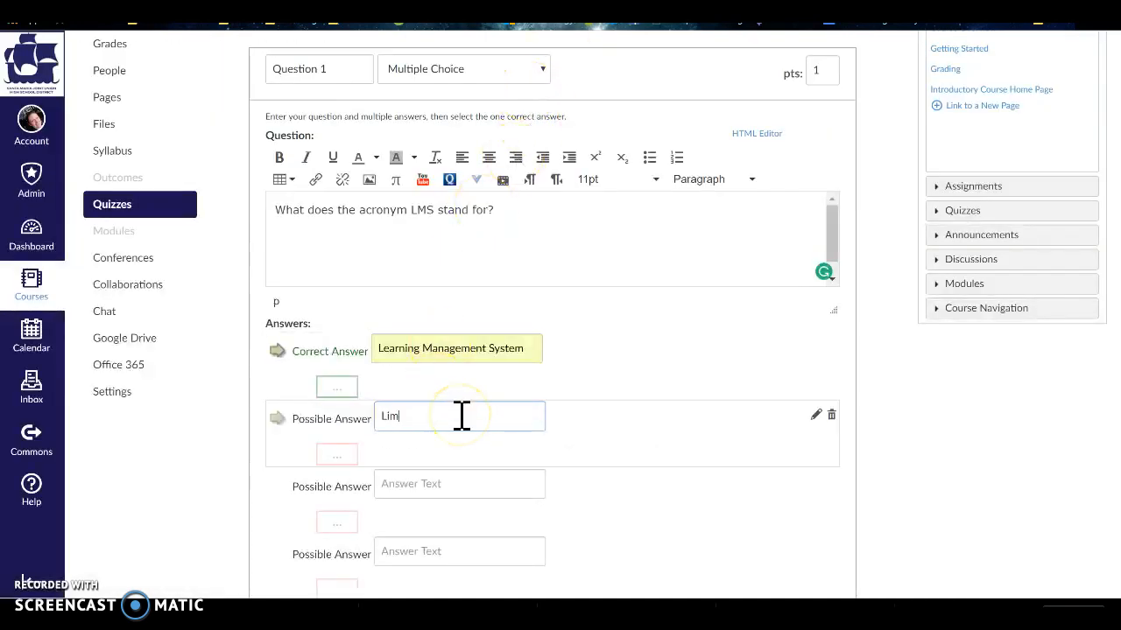
type("ber Movement System")
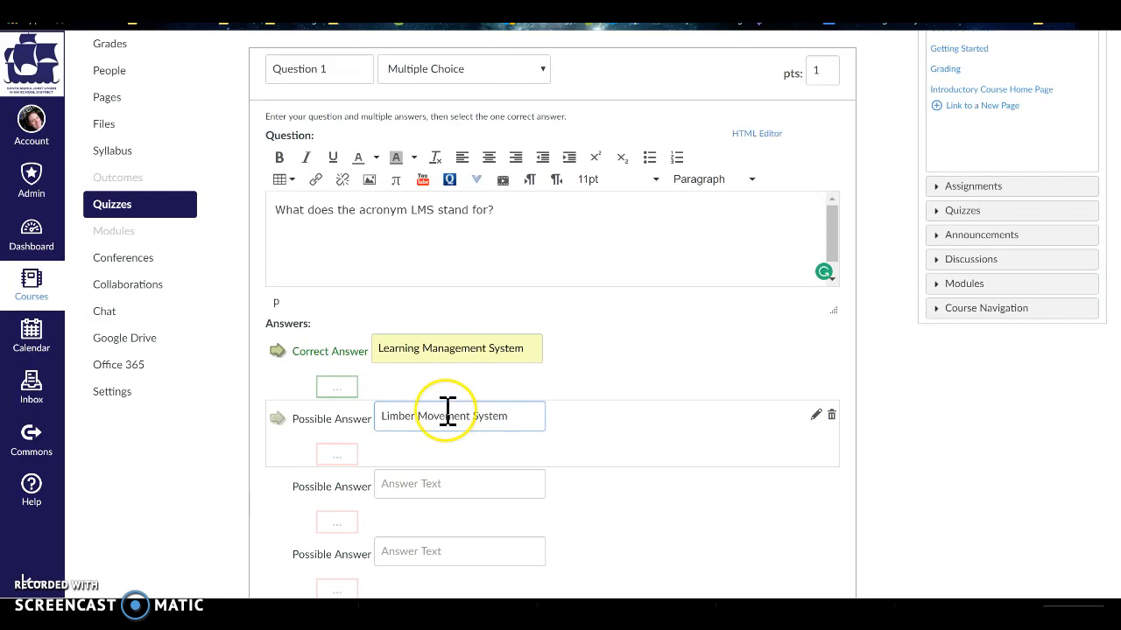
left_click(344, 460)
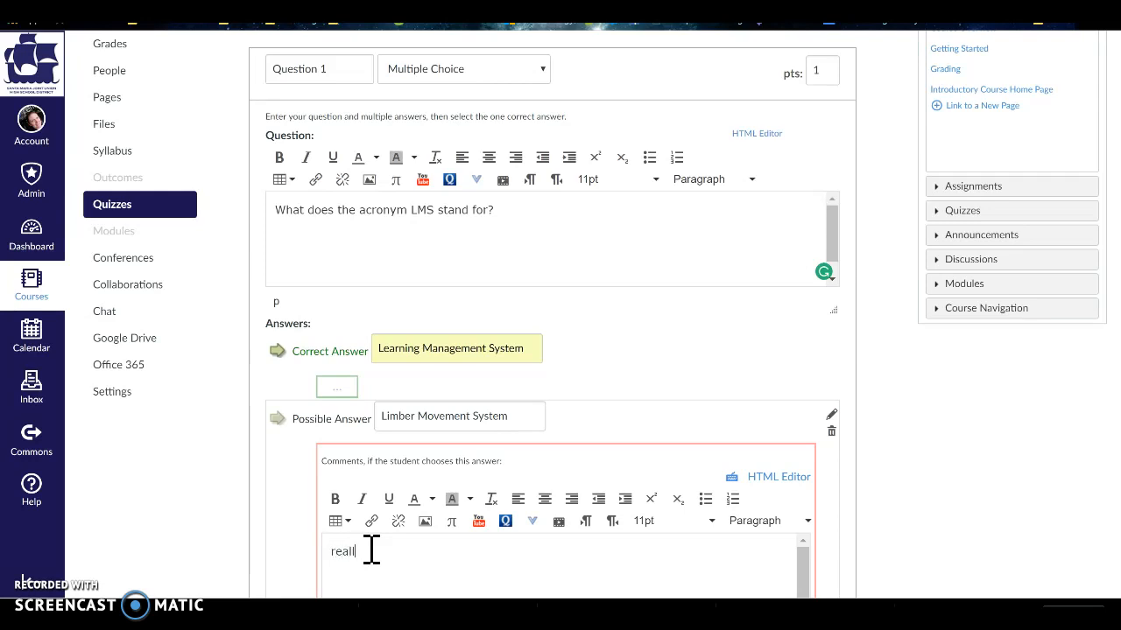
scroll(543, 488, "down", 2)
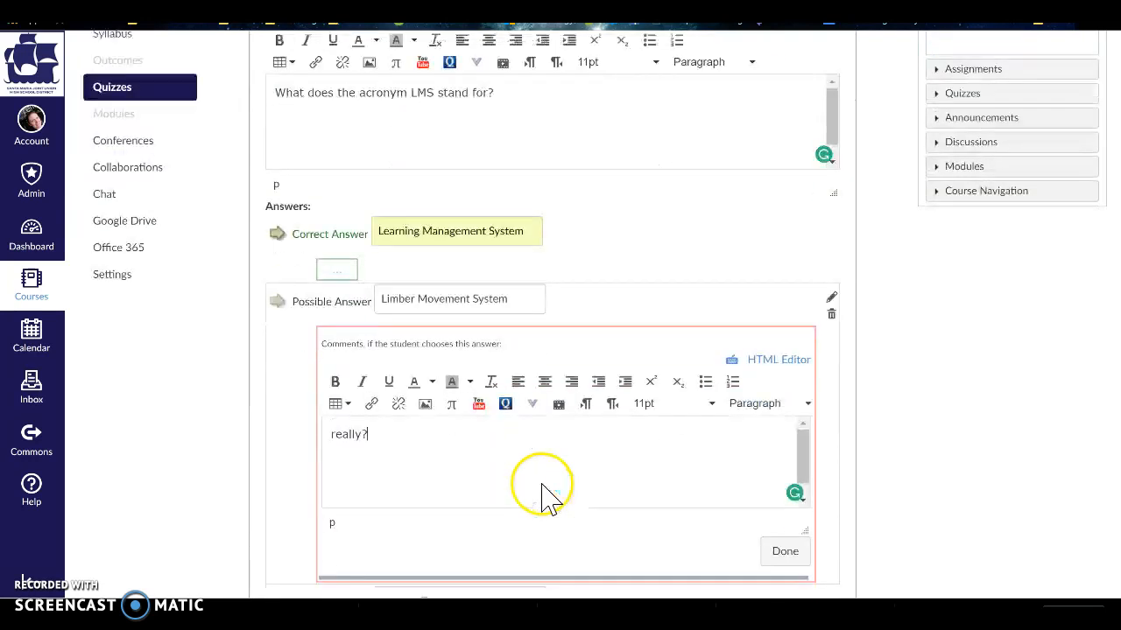
left_click(785, 515)
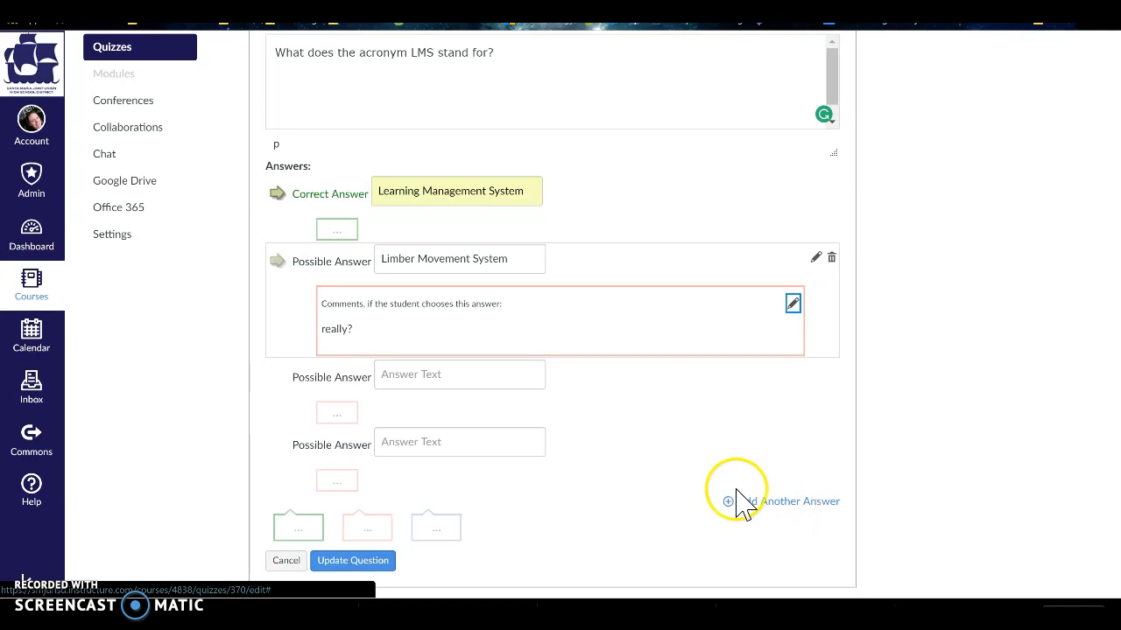
Step: Consult the answer choices in the Google Docs prep document and enter "Learning Mastery Synthesis" as the second possible answer of Question 1
left_click(455, 377)
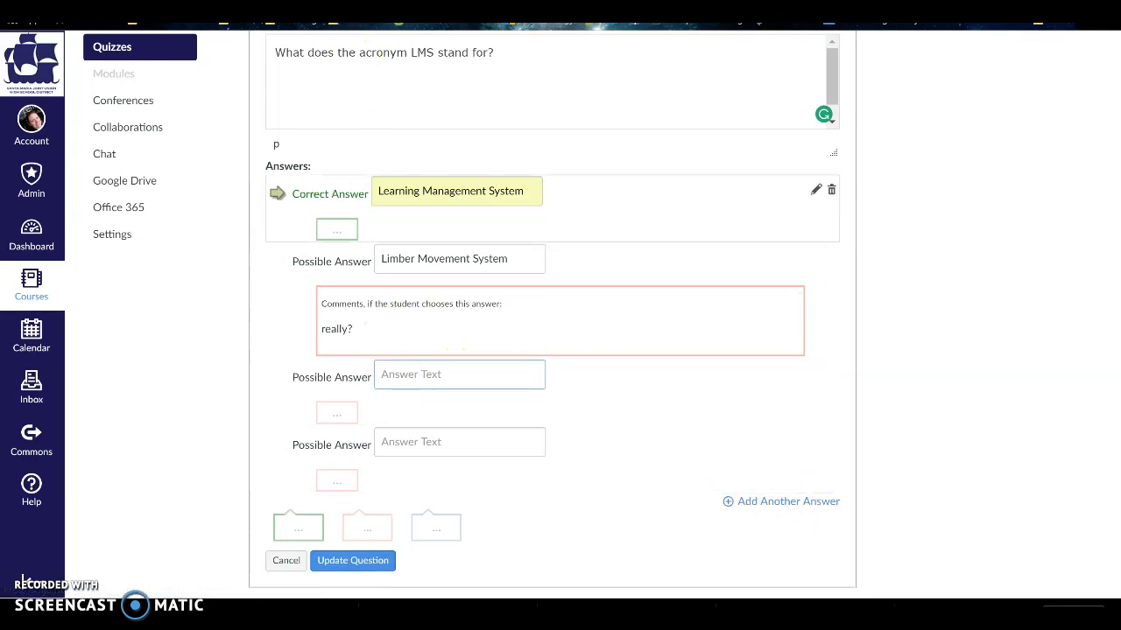
left_click(375, 8)
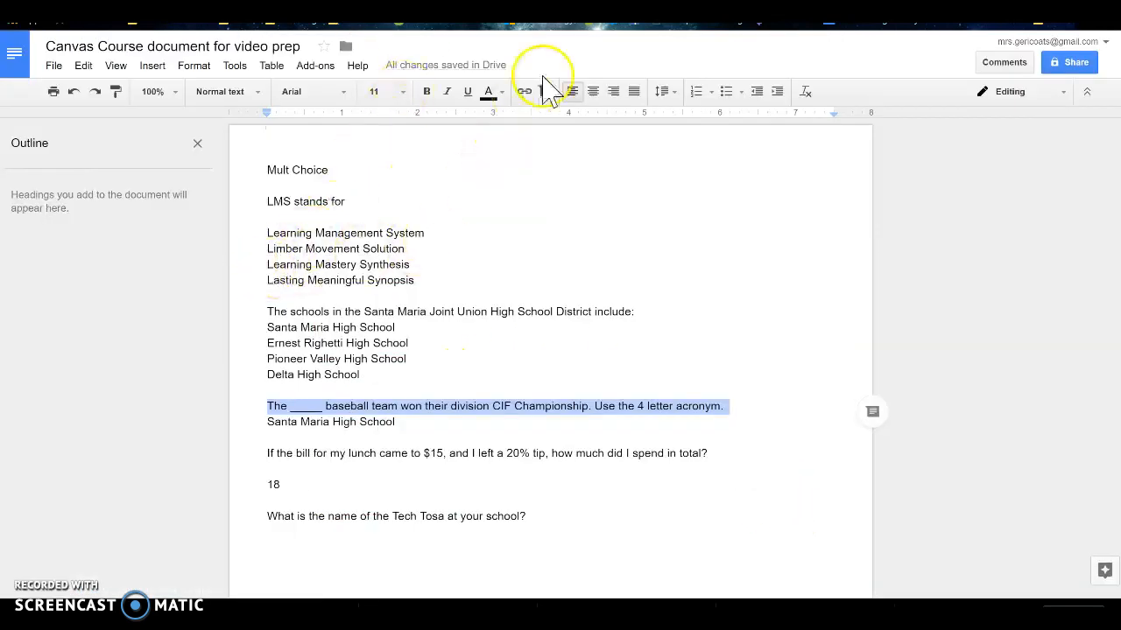
left_click(569, 9)
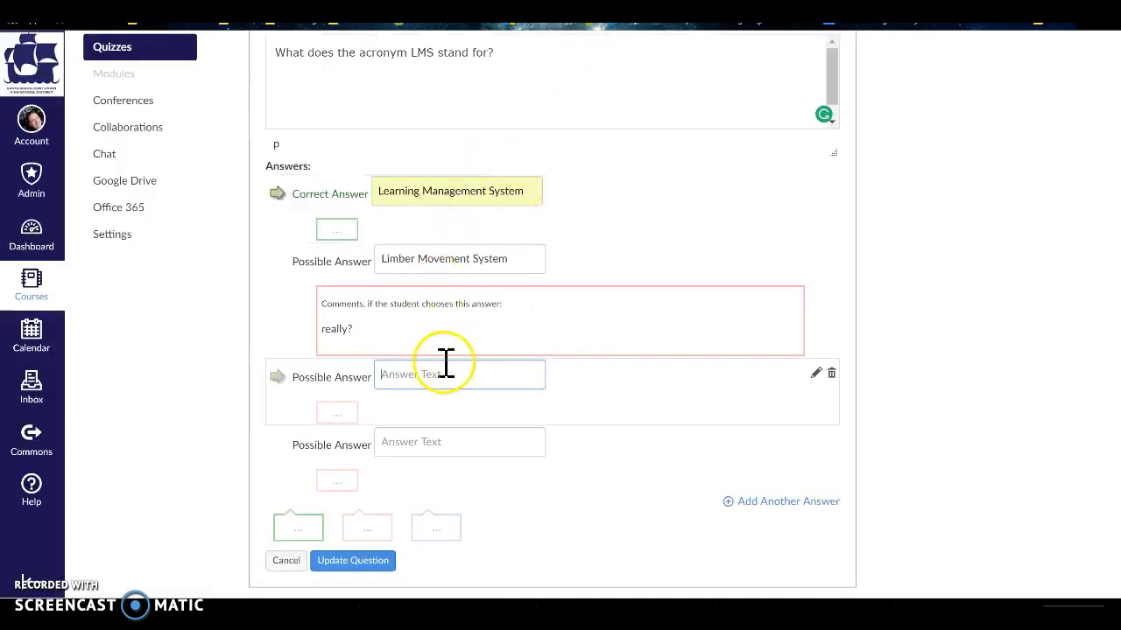
type("Learning Mastery Synthesis")
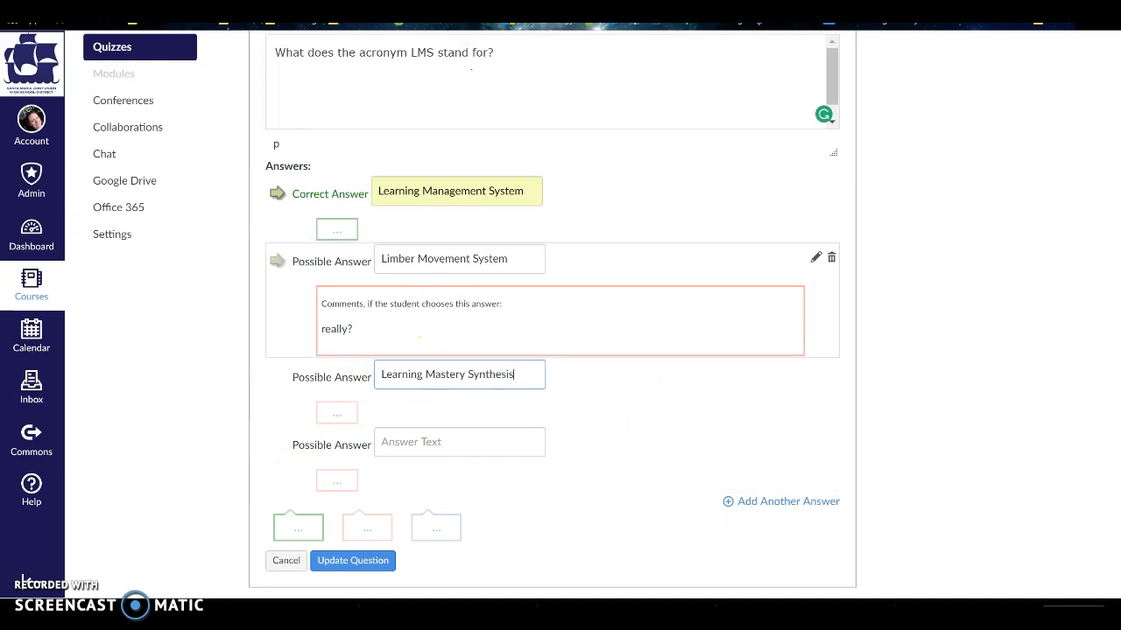
Step: Check the Google Docs prep document again, enter "Lasting Meaningful Synopsis" as the last possible answer, and save Question 1
left_click(525, 9)
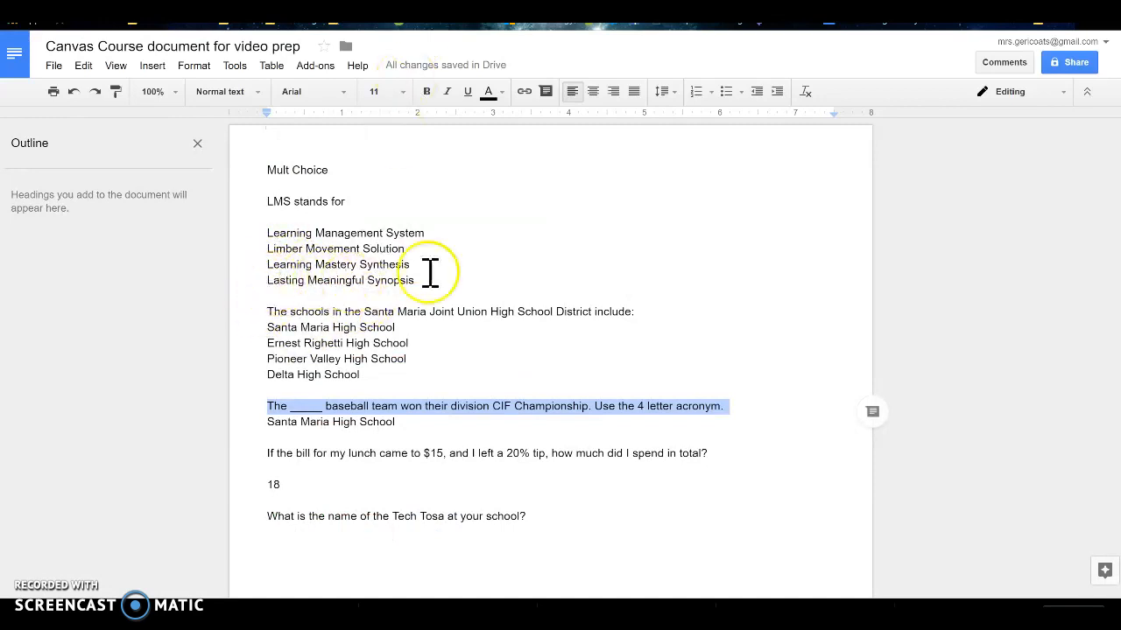
key("ctrl+Tab")
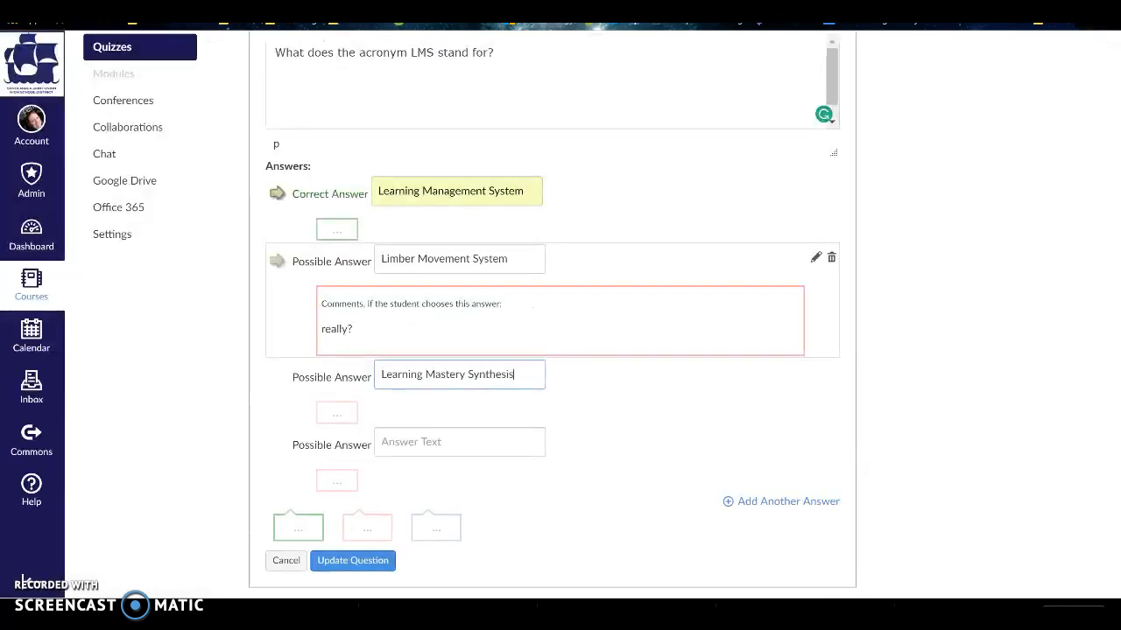
left_click(507, 444)
type("Lasting Meaningful Synopsis")
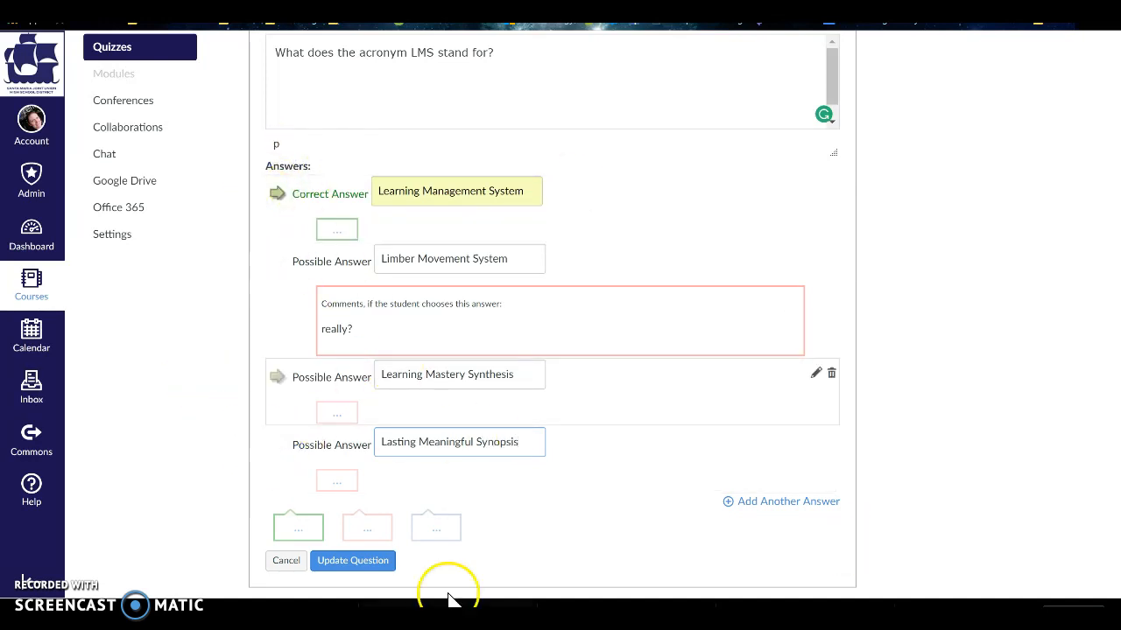
left_click(368, 564)
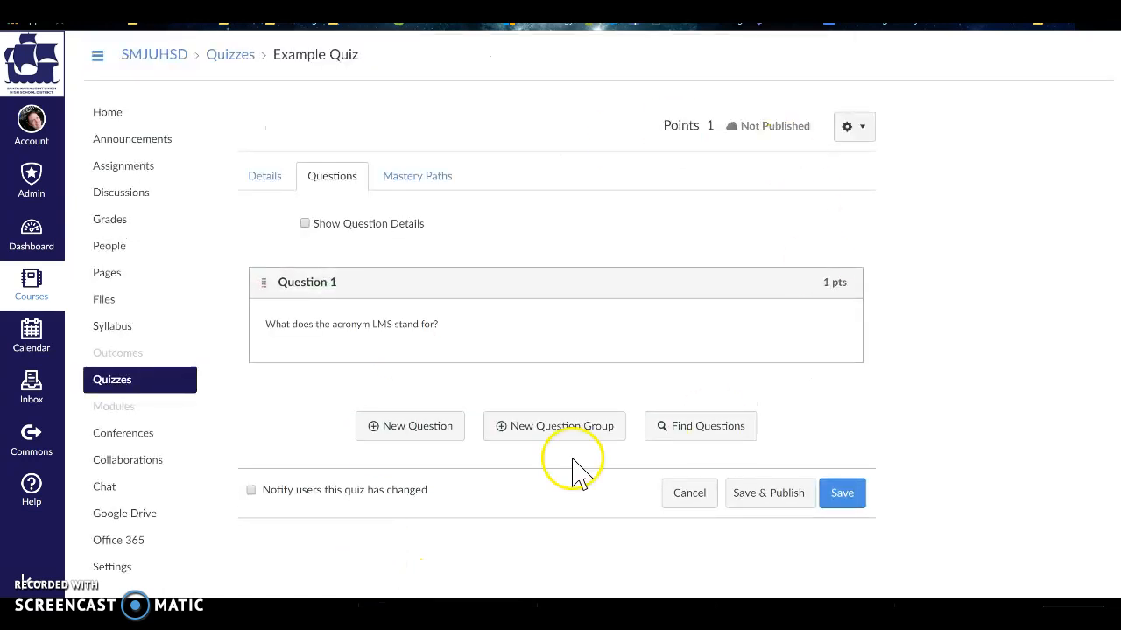
Step: Add a new quiz question named "Question 2" and set its type to Multiple Answers
left_click(442, 427)
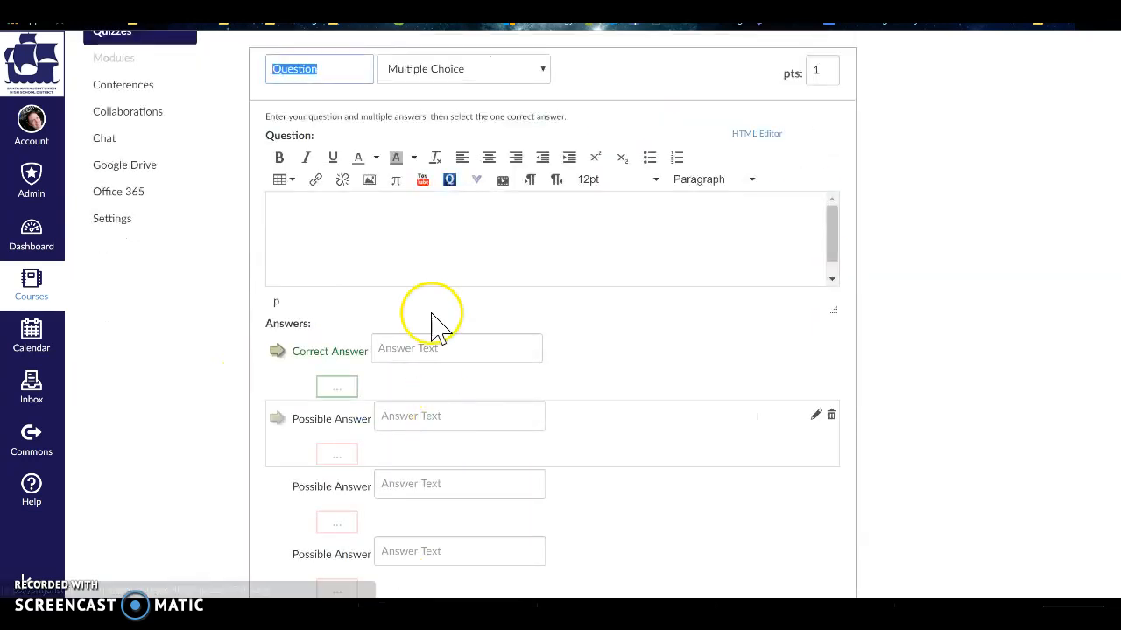
left_click(325, 73)
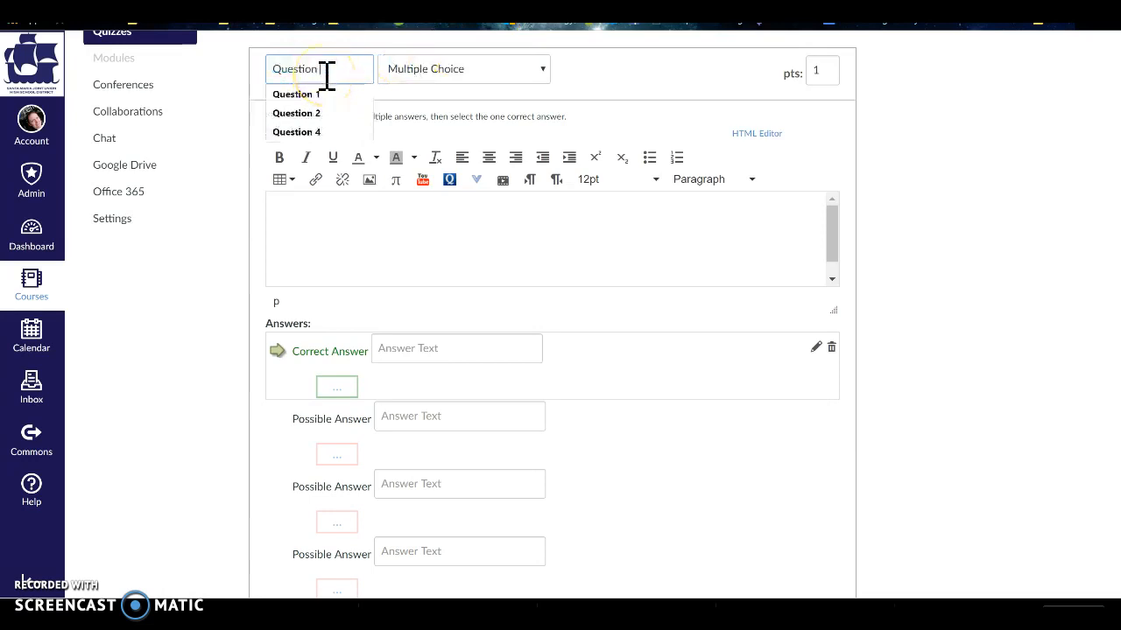
type("2")
left_click(517, 68)
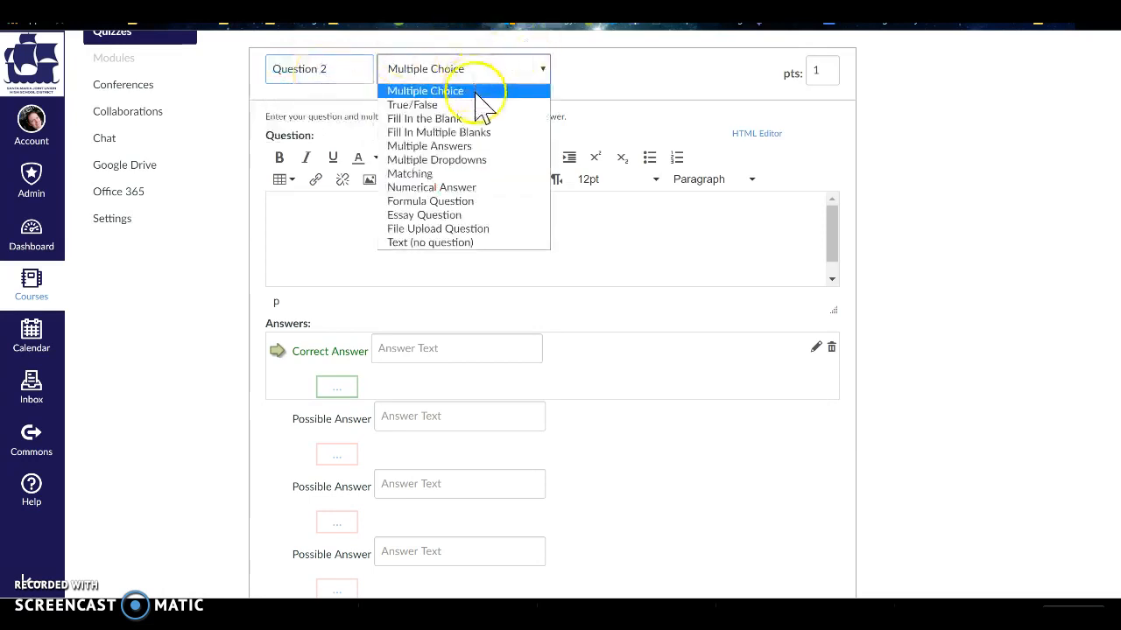
left_click(466, 147)
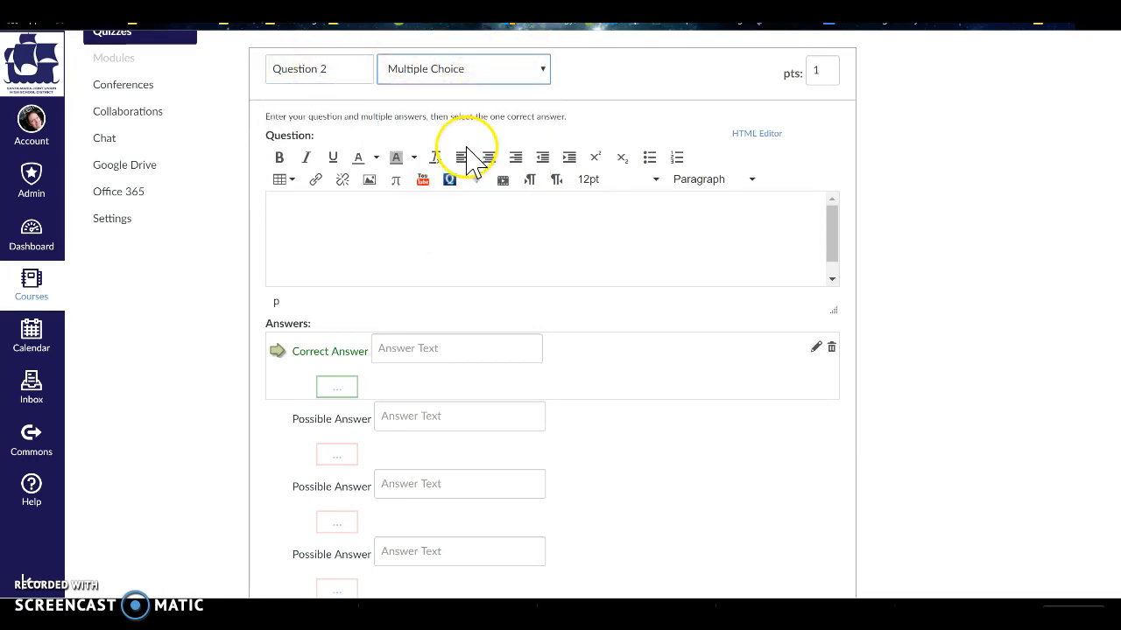
Step: Enter "What are the names of the schools in the Santa Maria Joint Union High School District?" as the text of Question 2
left_click(464, 231)
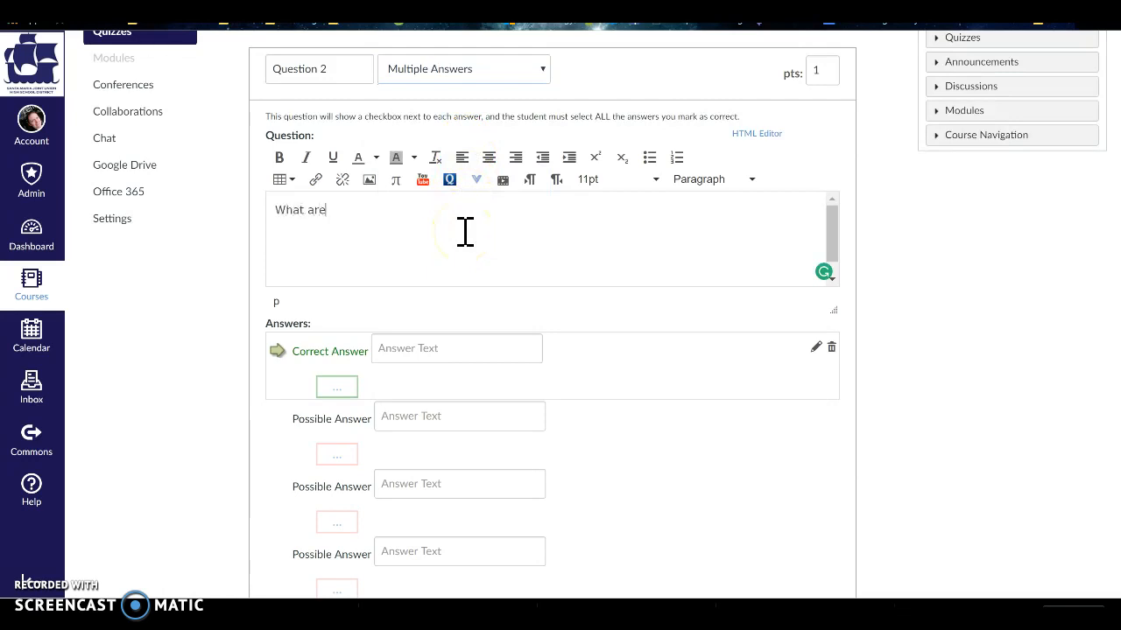
type("What are the names of the S")
key("BackSpace")
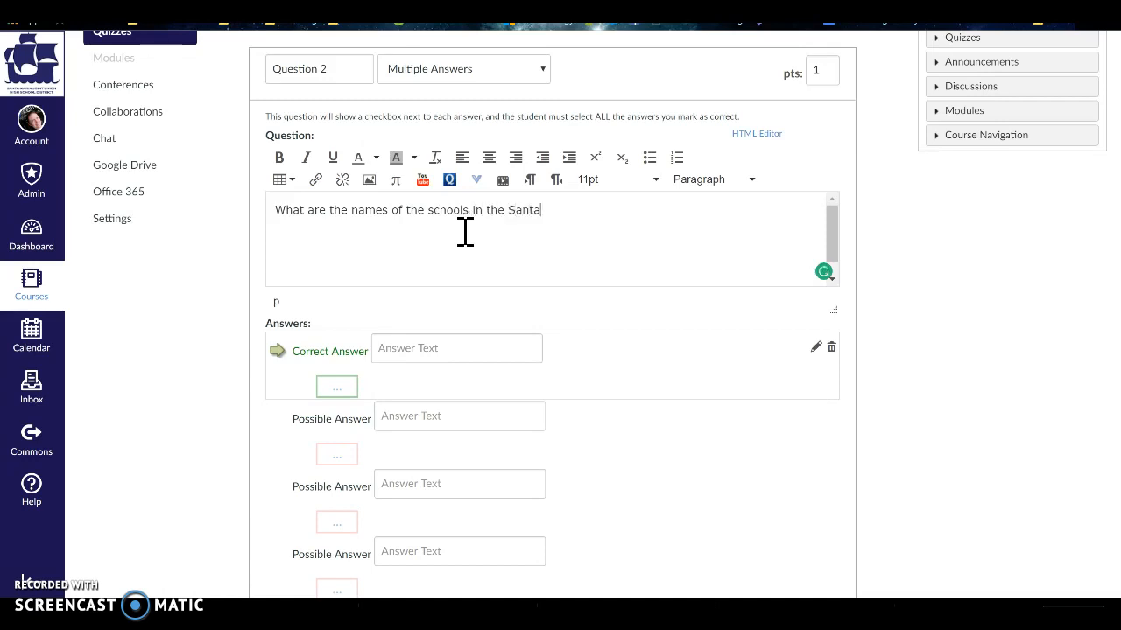
type("Joint Union High School District?")
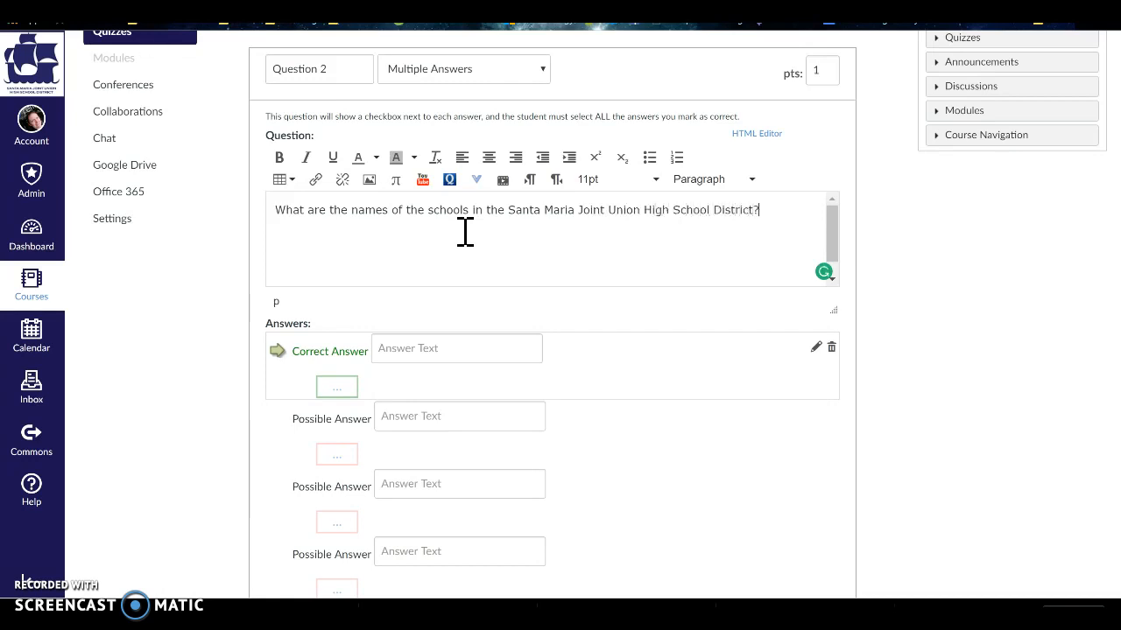
Step: Fill in the four answers of Question 2: Santa Maria High School, Ernest Righetti High School, Pioneer Valley High School and Delta High School
left_click(504, 346)
type("Santa")
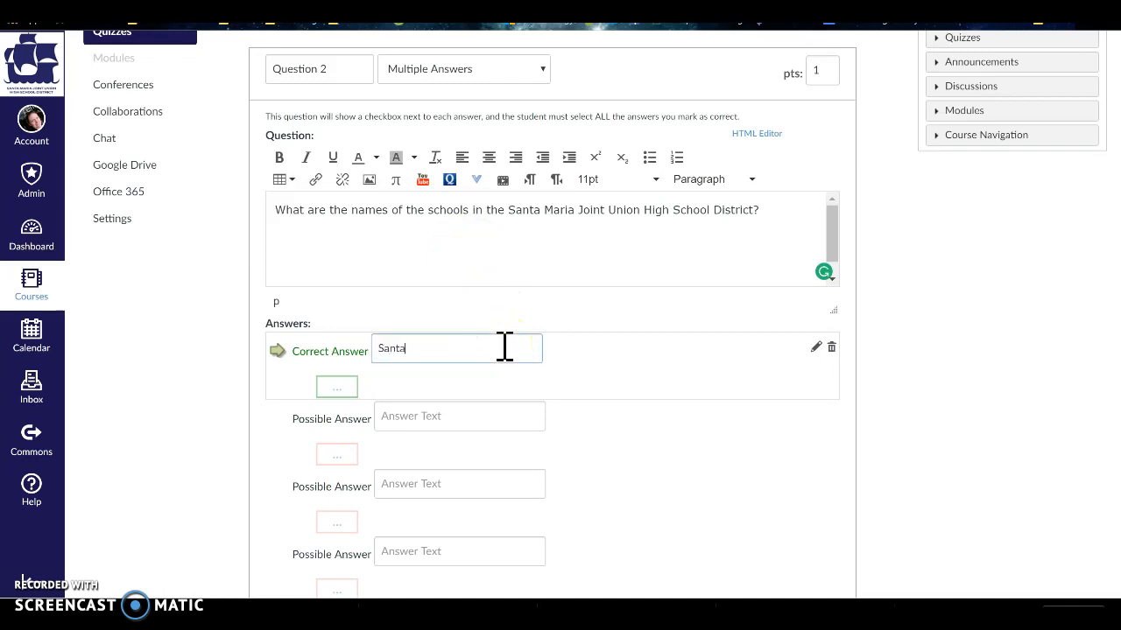
type(" Maria High School")
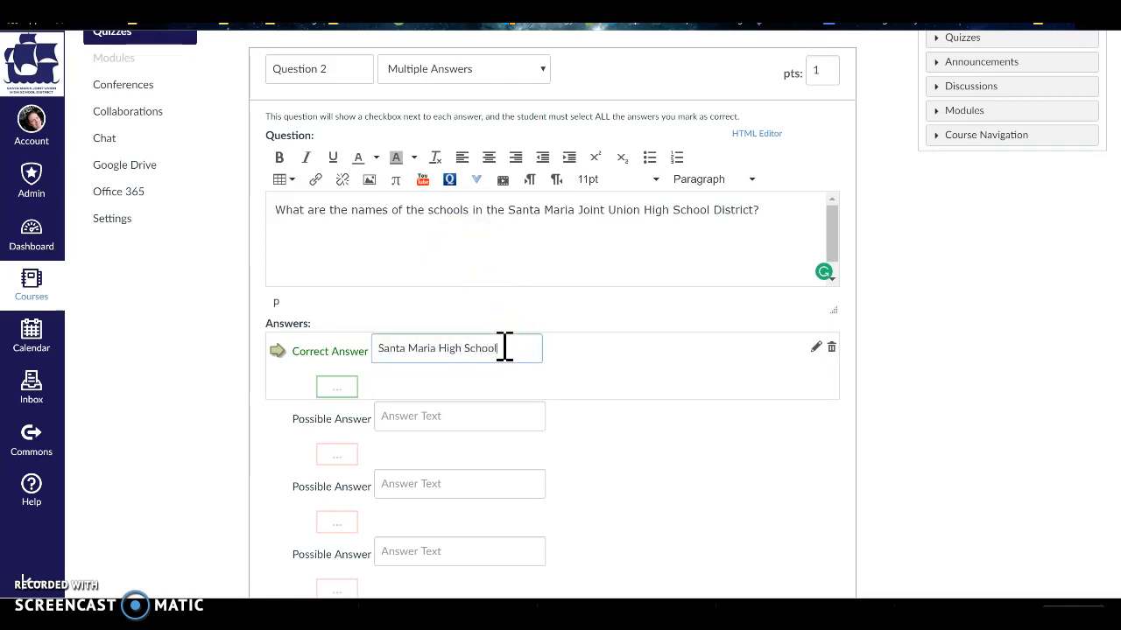
left_click(447, 423)
type("Ernest Righetti Hig")
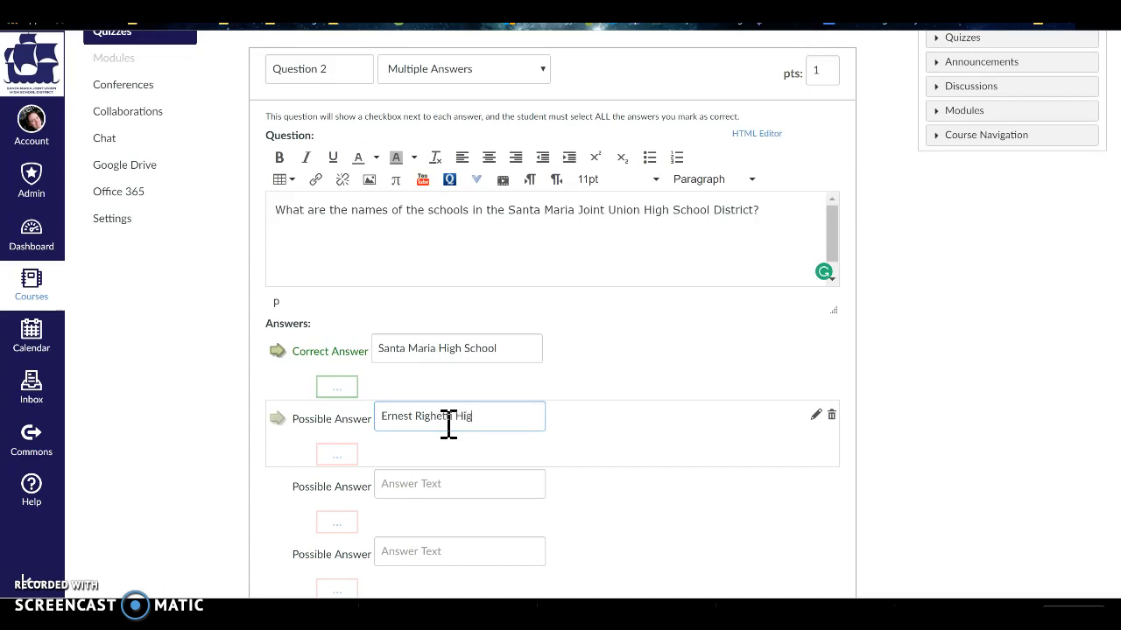
type("l")
left_click(462, 488)
type("Pioneer Vall")
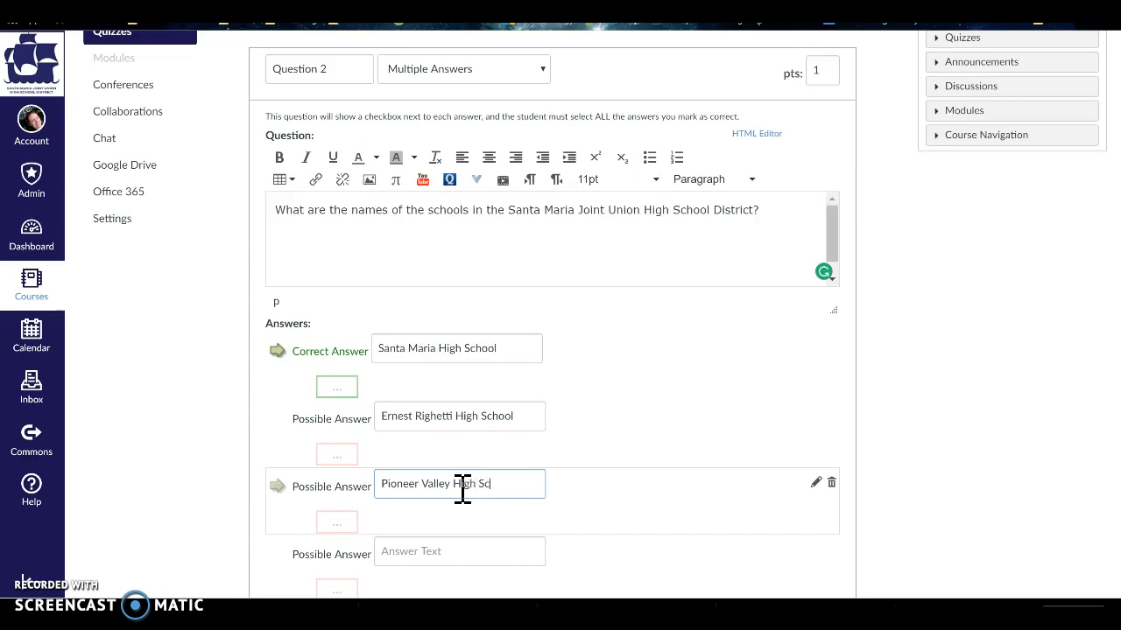
left_click(447, 551)
type("Delta High School")
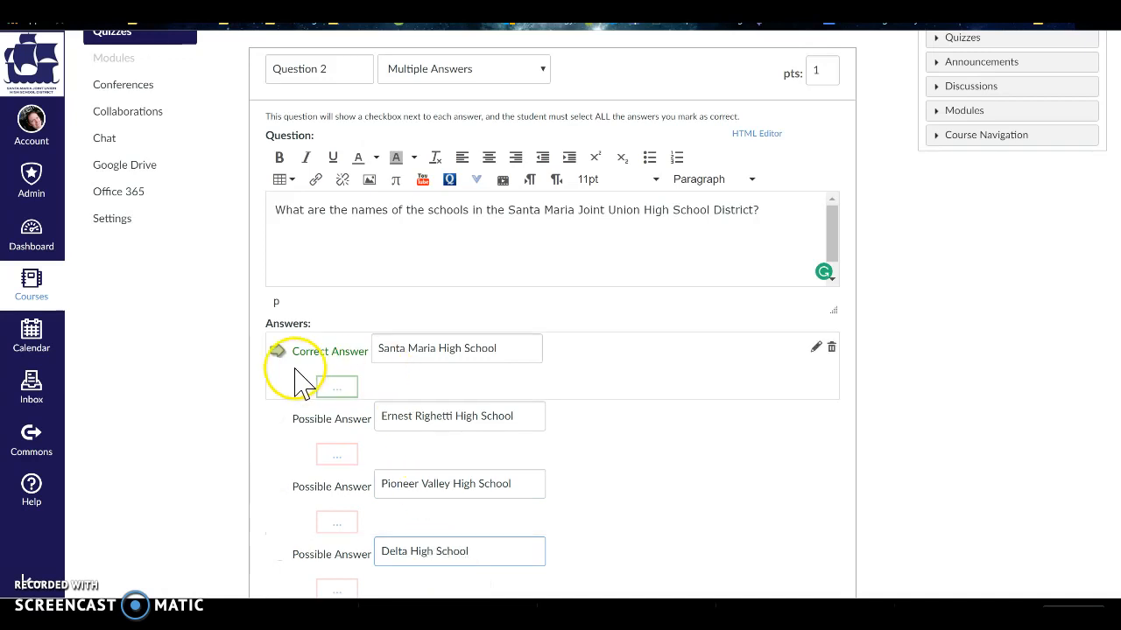
Step: Mark the Ernest Righetti, Pioneer Valley and Delta High School answers as correct too, and save Question 2
left_click(277, 419)
left_click(276, 486)
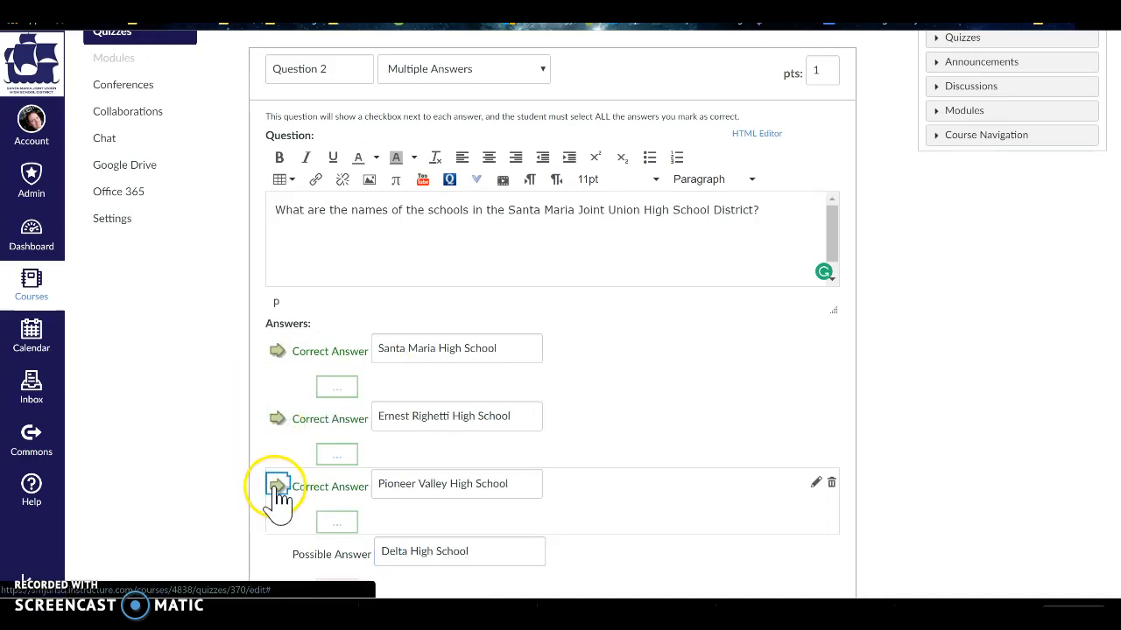
left_click(279, 556)
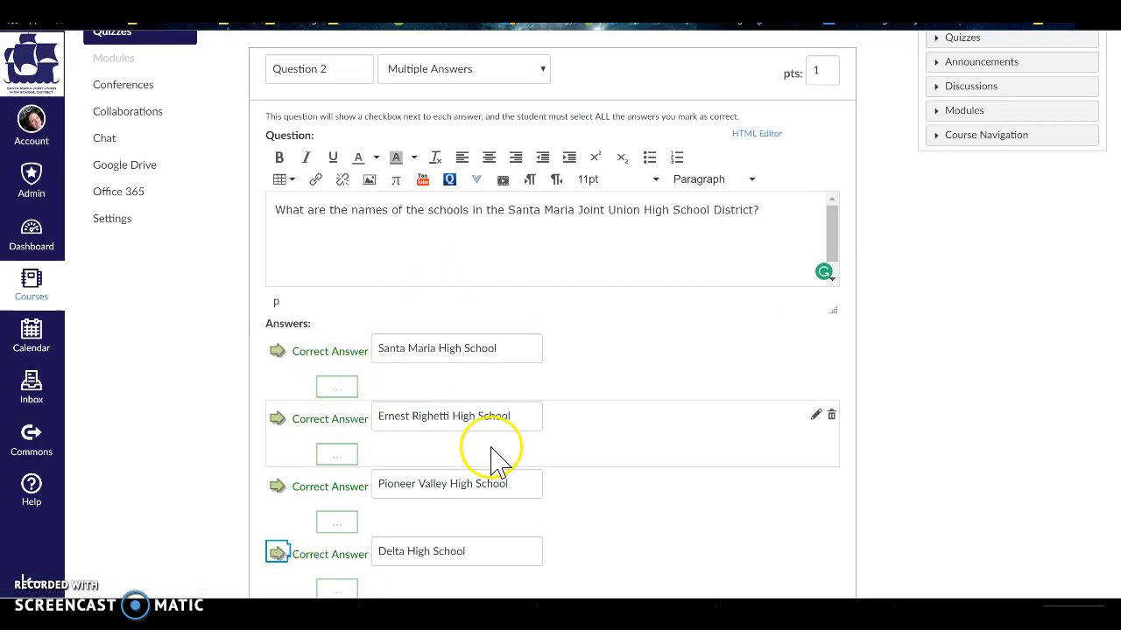
scroll(639, 395, "down", 2)
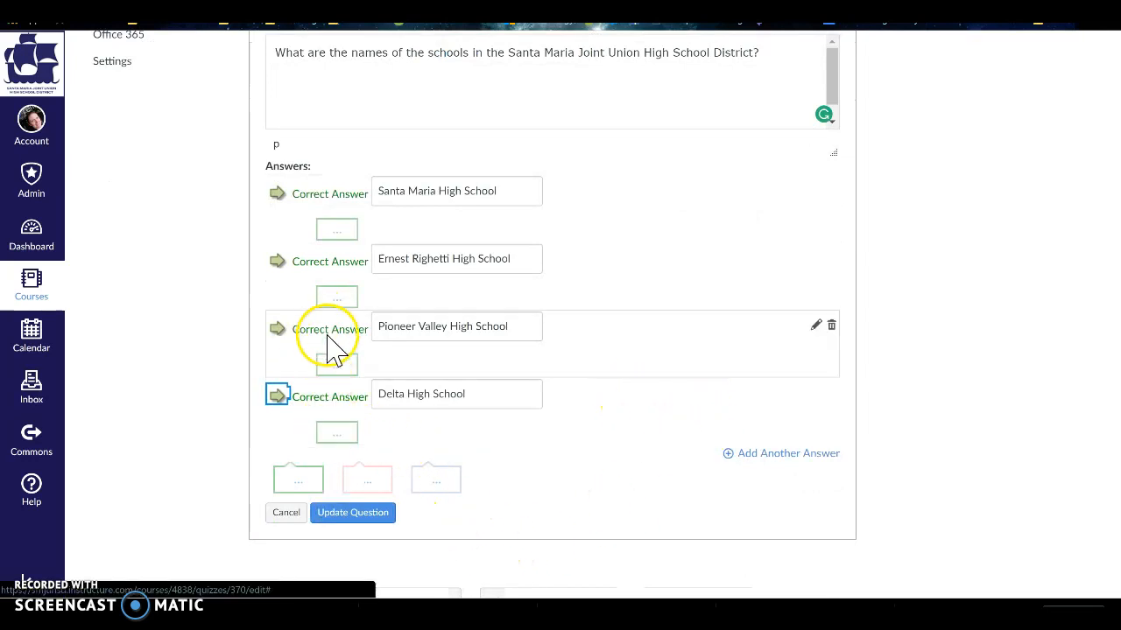
left_click(377, 521)
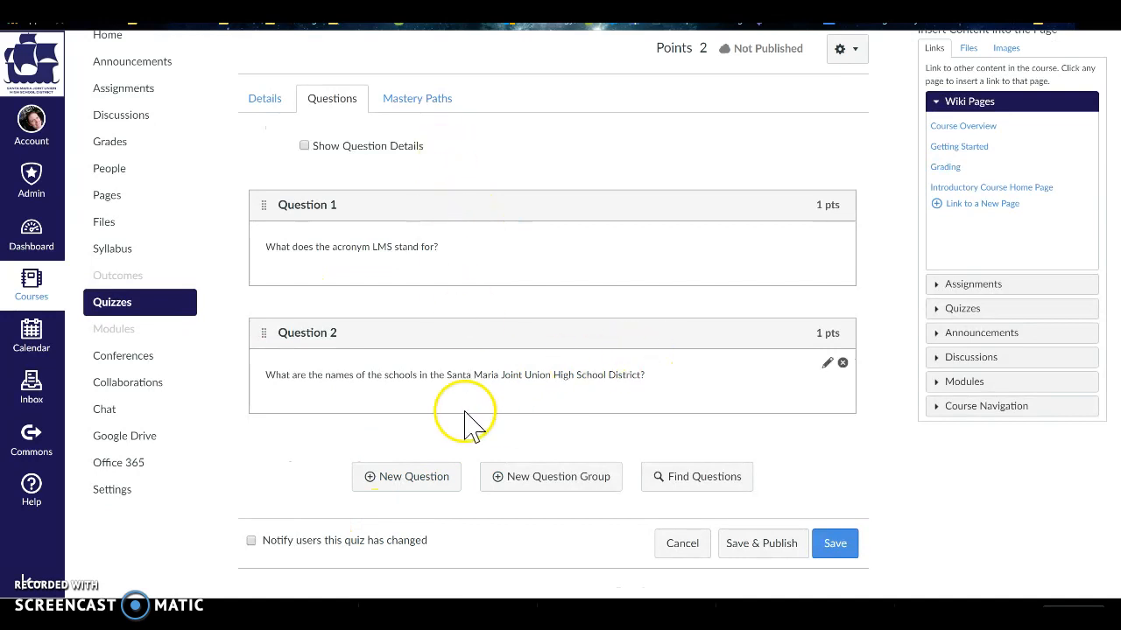
Step: Add a new quiz question named "Question 3" and set its type to Fill In the Blank
left_click(396, 480)
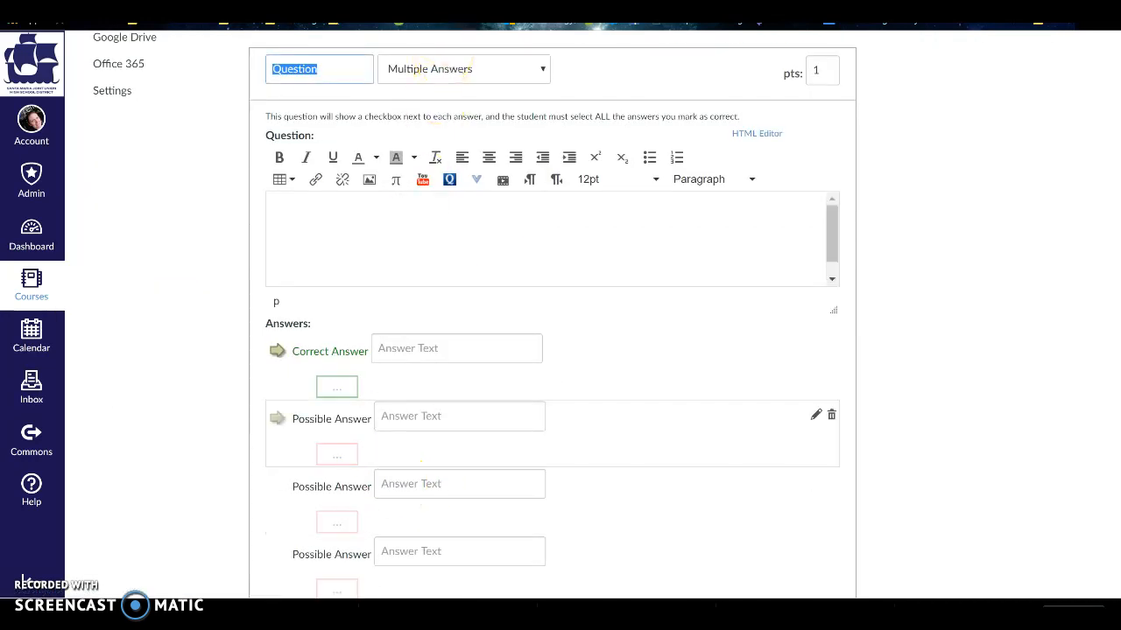
left_click(464, 7)
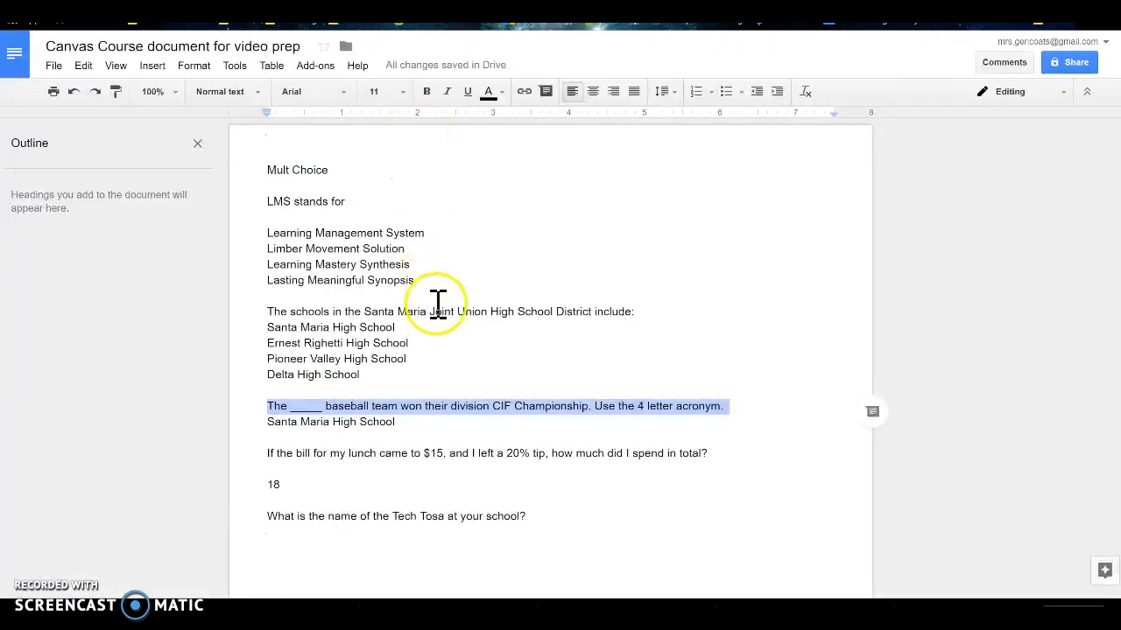
left_click(561, 9)
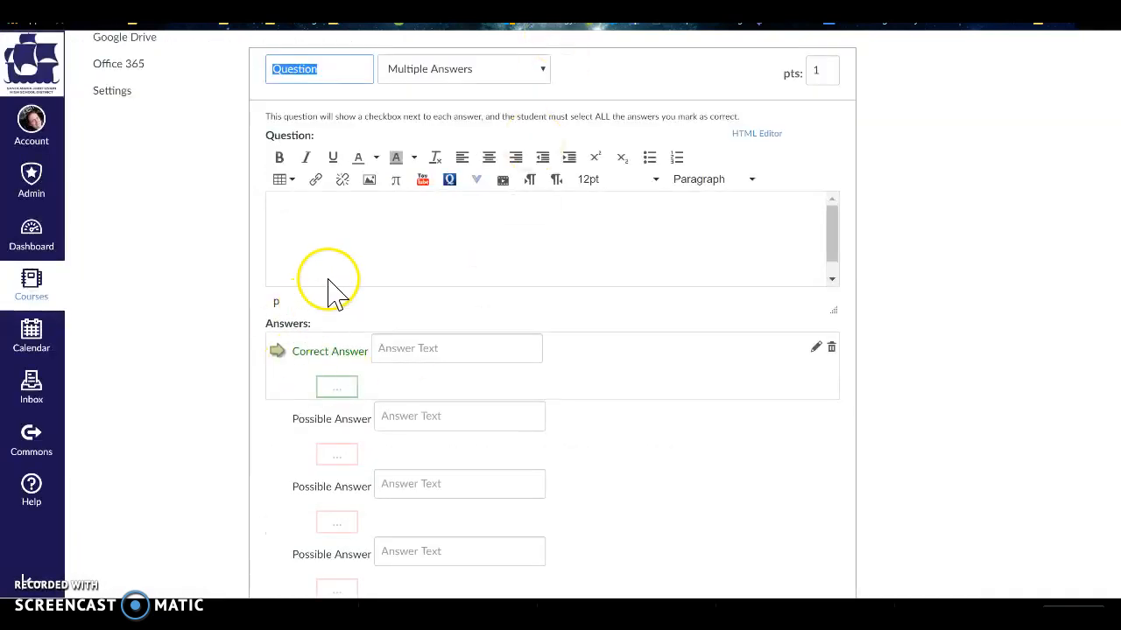
left_click(363, 59)
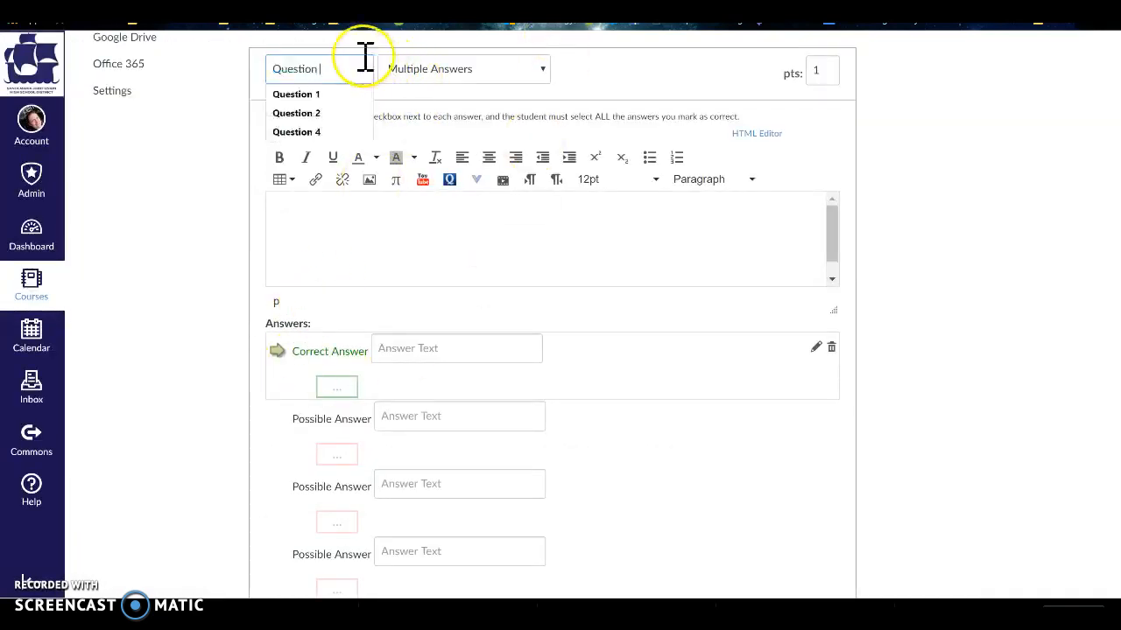
type("3")
left_click(467, 77)
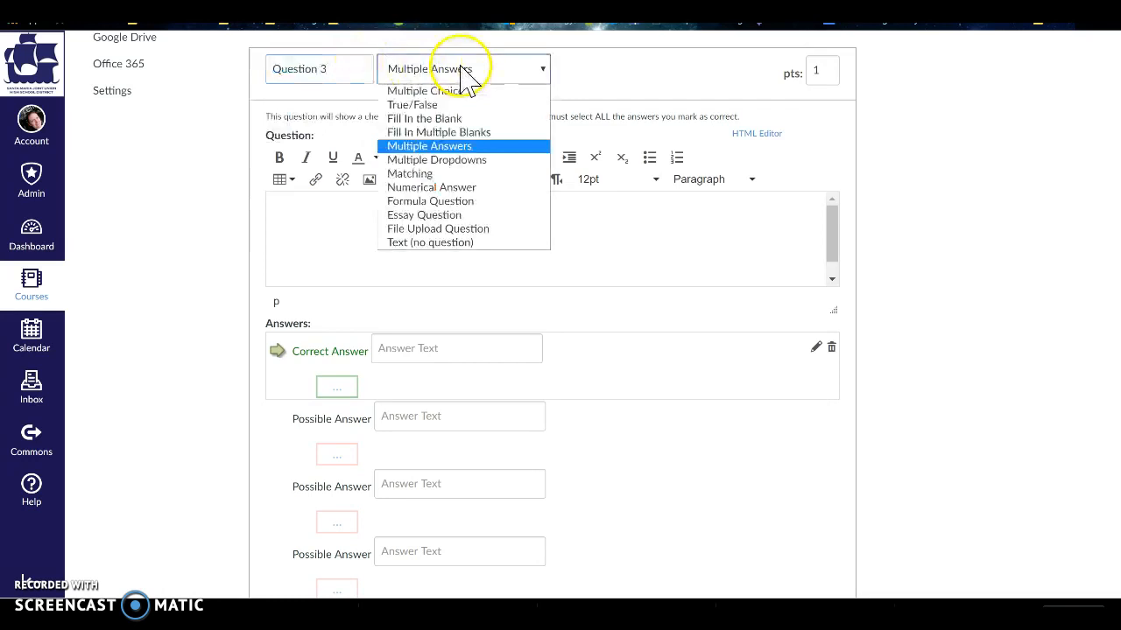
left_click(460, 118)
Step: Enter "The _____ baseball team won their division CIF Championship in 2017." as the text of Question 3
left_click(415, 266)
type("The ______ baseball team won their division CIF Championship. Use the 4 letter acronym.")
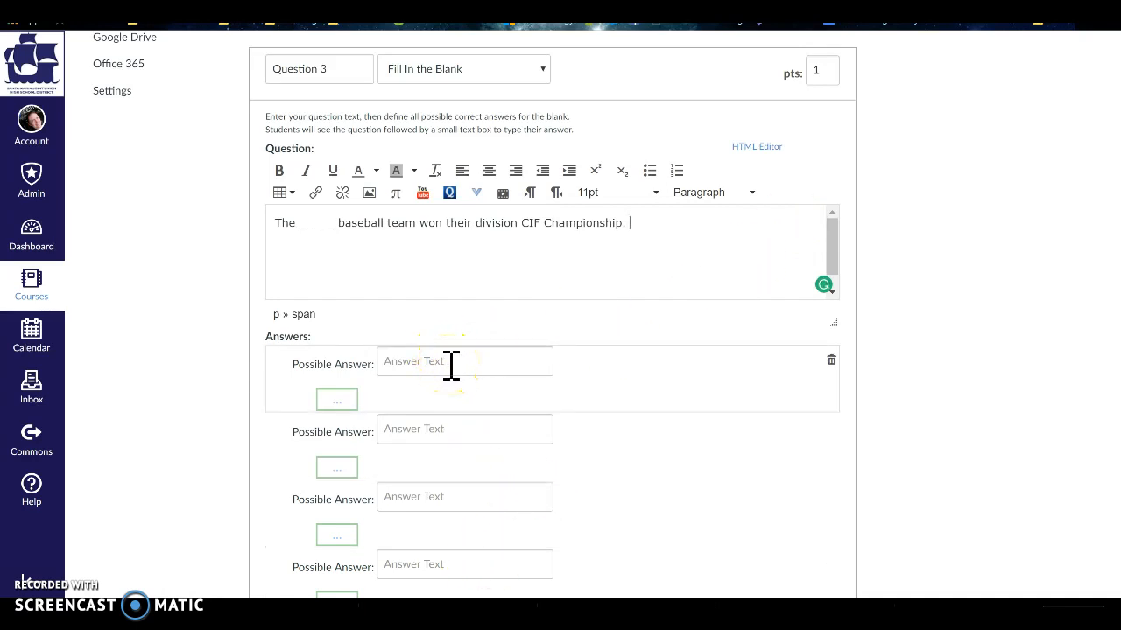
left_click(657, 234)
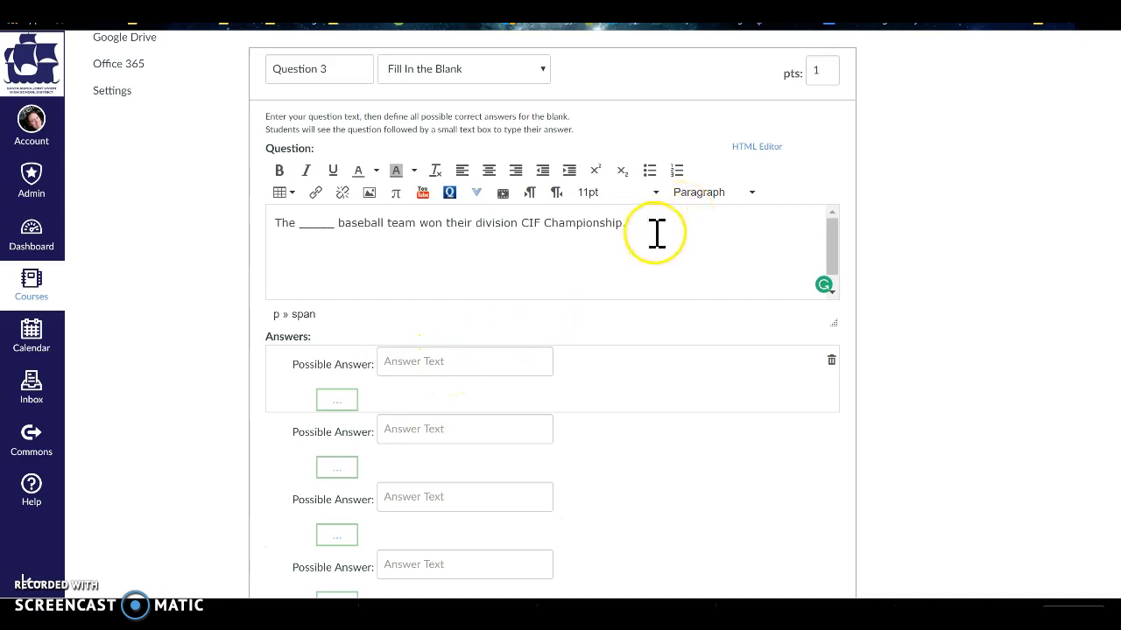
key("BackSpace")
key("BackSpace")
Step: Enter SMHS, Santa Maria High School and Santa Maria as the possible answers of Question 3, and save the question
left_click(456, 362)
type("SMHS")
left_click(478, 430)
type("Santa Mari")
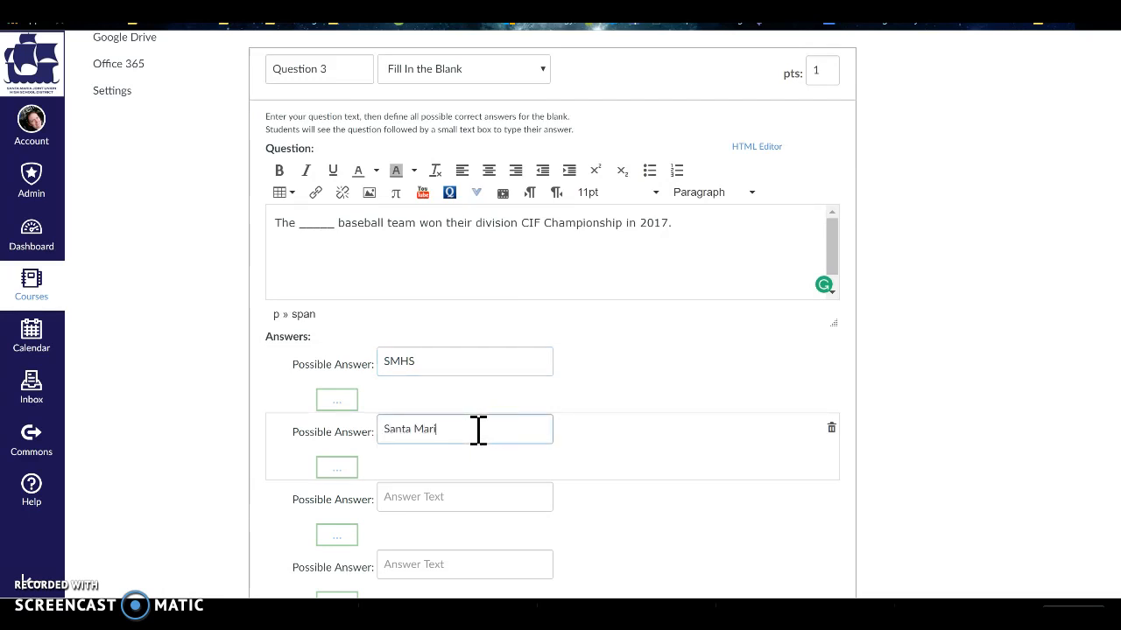
type("a High School")
left_click(529, 492)
type("Sant")
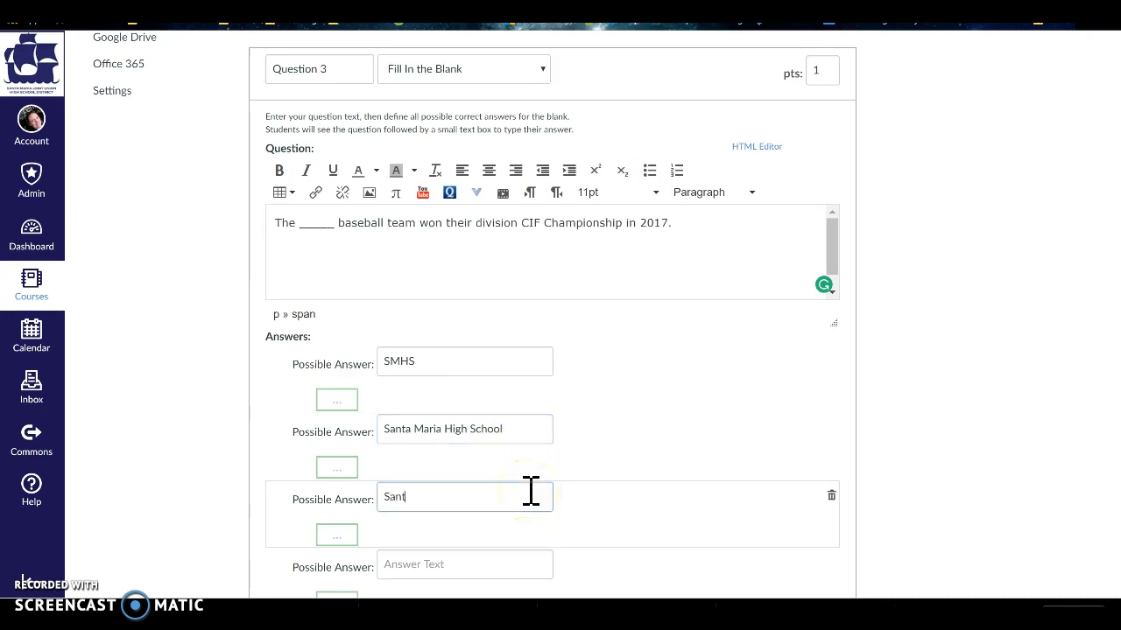
type("a Maria")
scroll(671, 333, "down", 1)
scroll(671, 337, "down", 1)
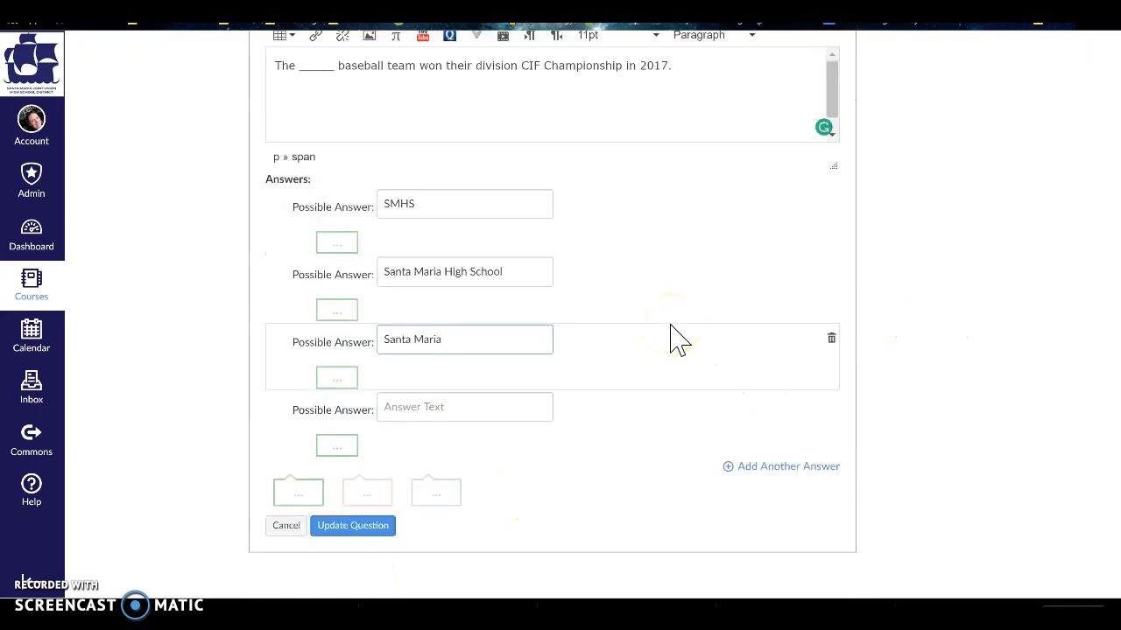
left_click(341, 527)
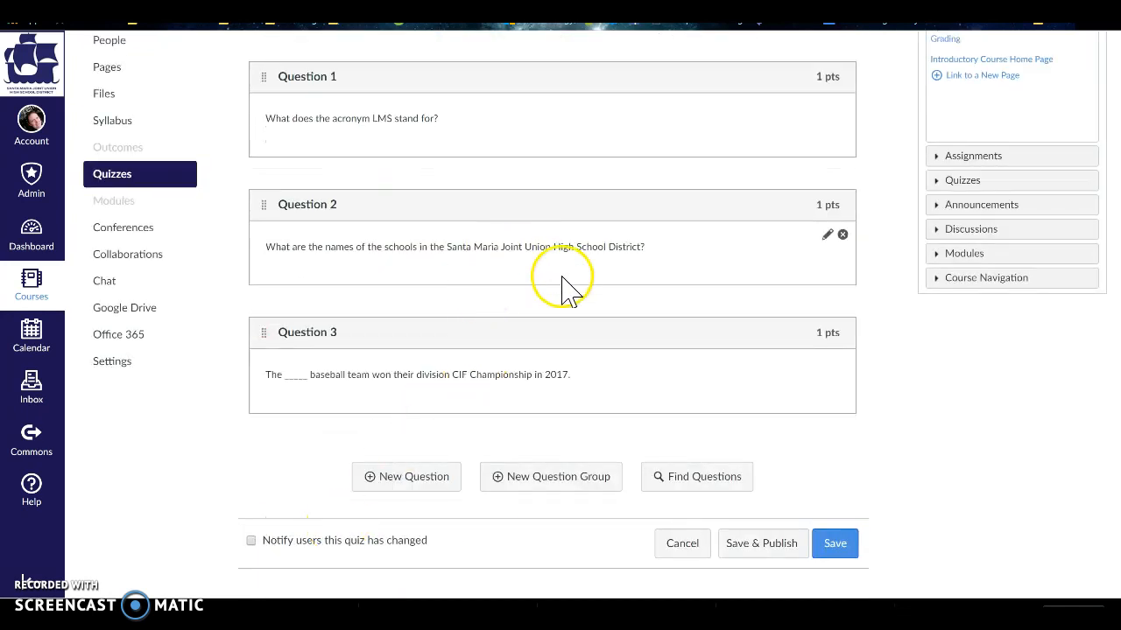
Step: Add a new question and copy in the $15 lunch bill with 20% tip question from the prep document as its text
left_click(415, 480)
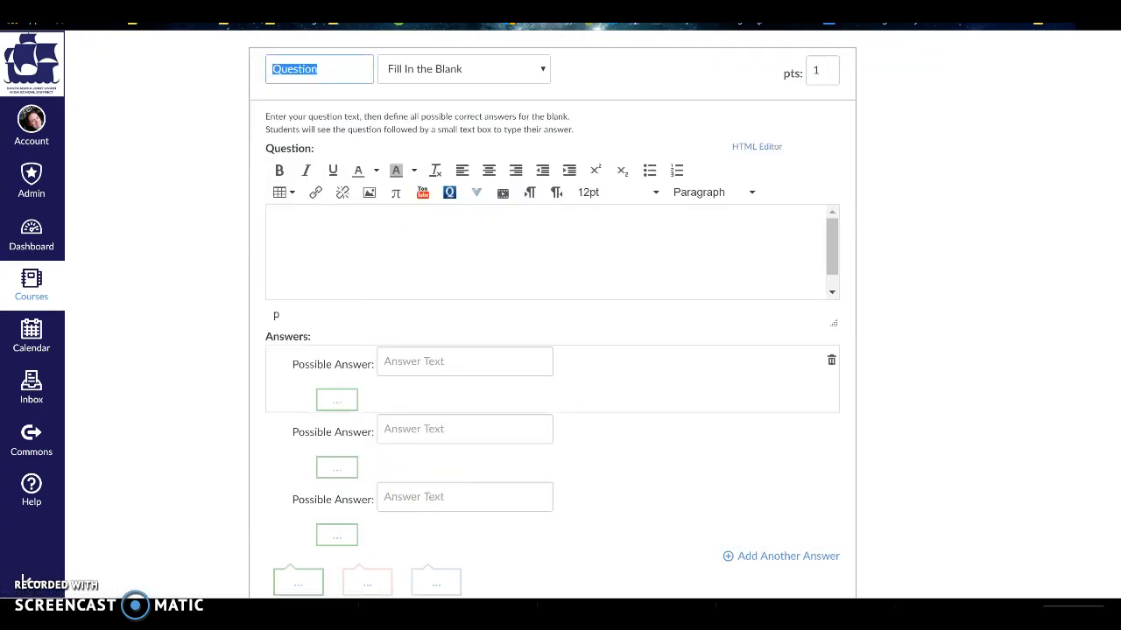
key("ctrl+Tab")
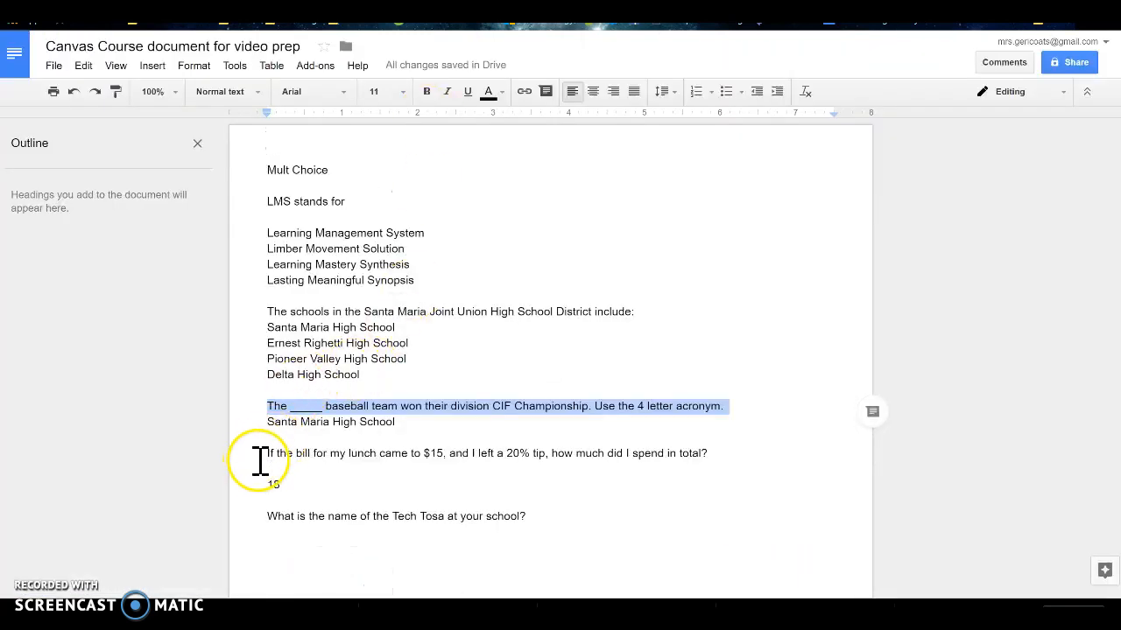
left_click_drag(263, 453, 722, 453)
key("ctrl+c")
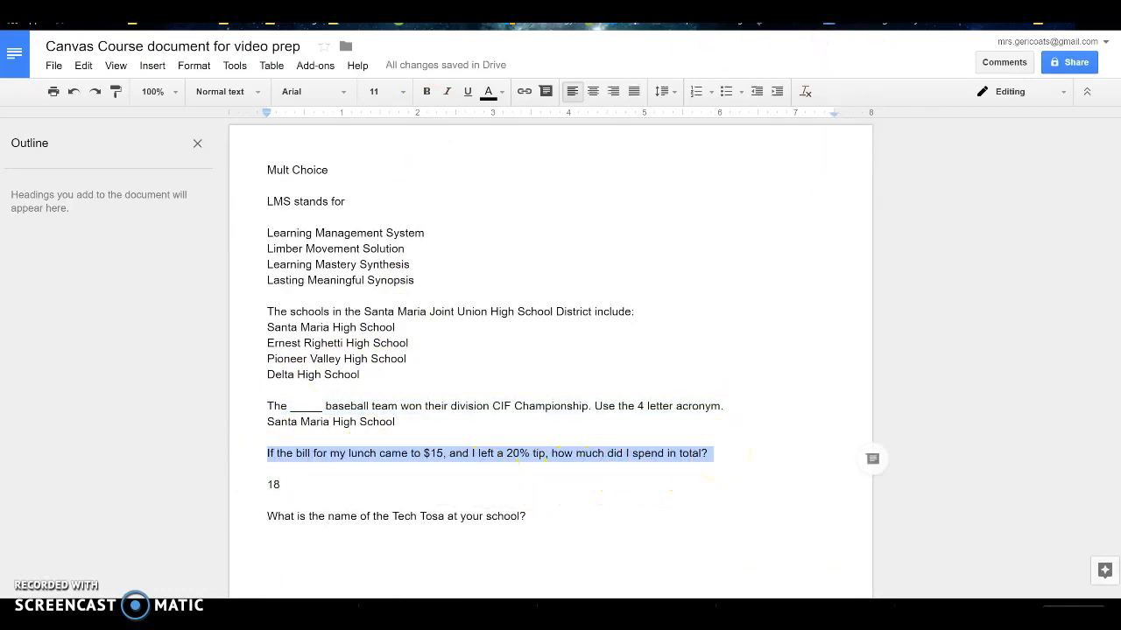
key("ctrl+shift+Tab")
left_click(359, 254)
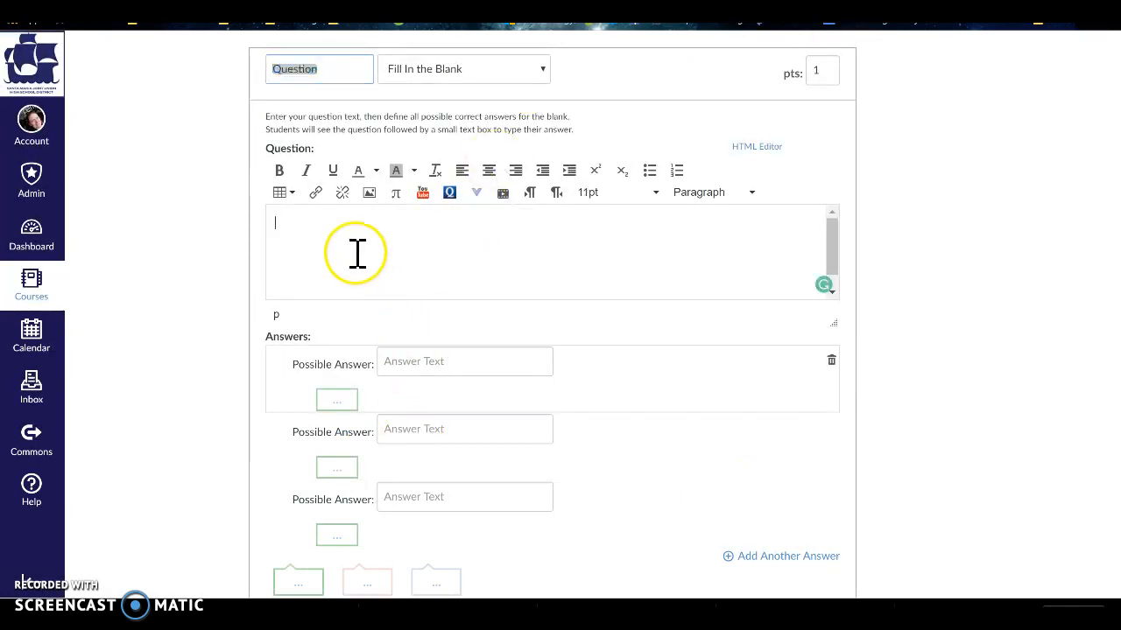
key("ctrl+v")
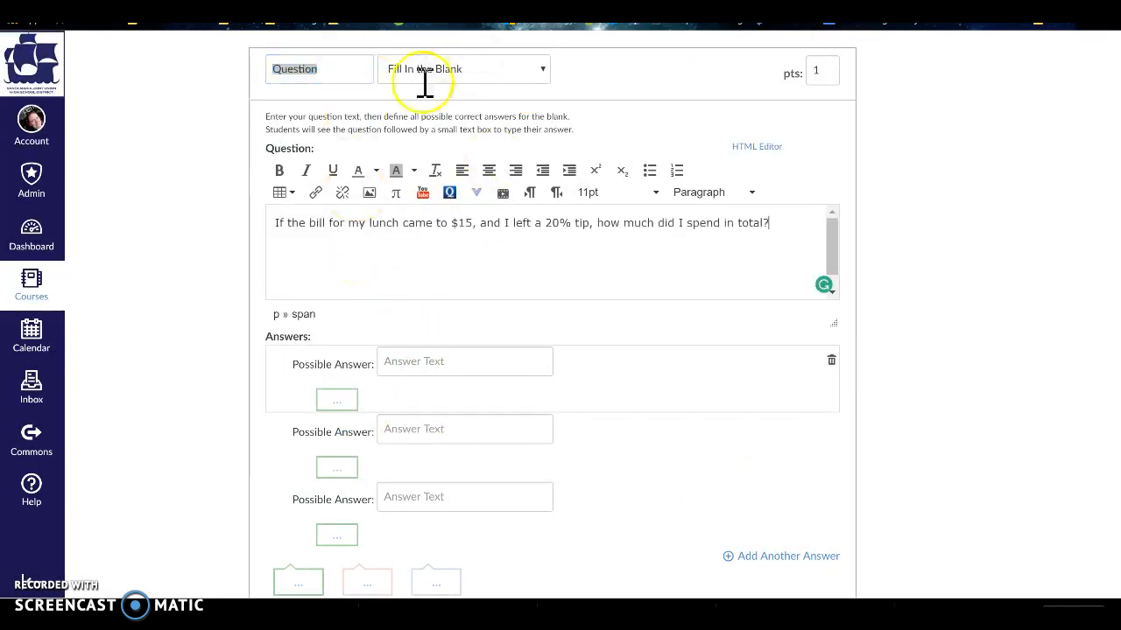
Step: Name the lunch bill question "Question 4" and set its type to Numerical Answer
left_click(349, 68)
type("4")
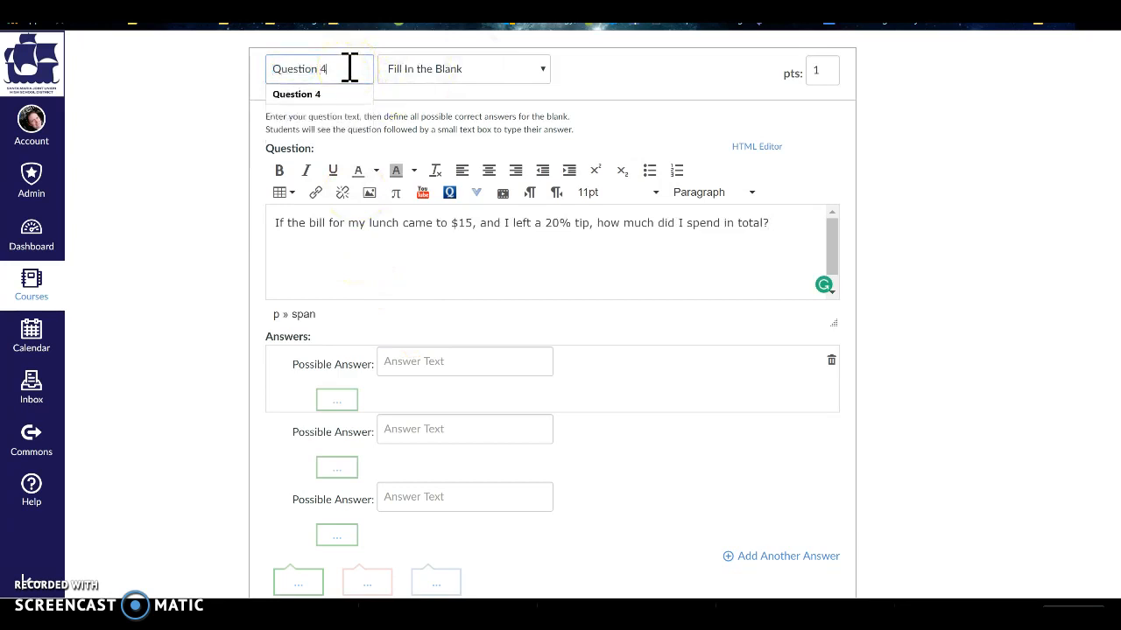
left_click(451, 70)
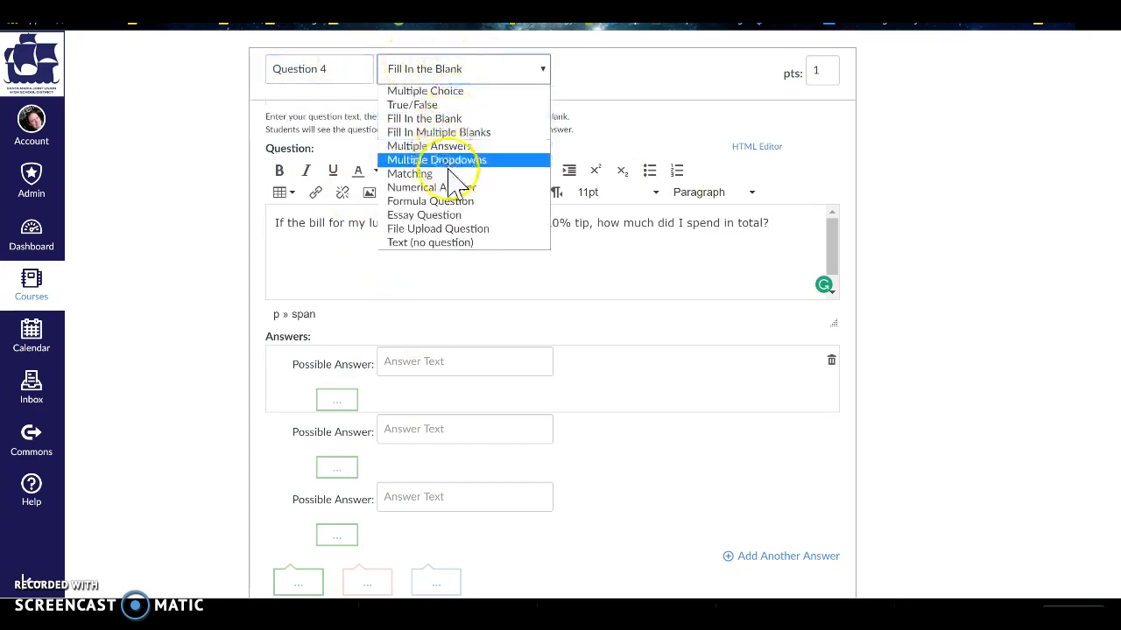
left_click(461, 199)
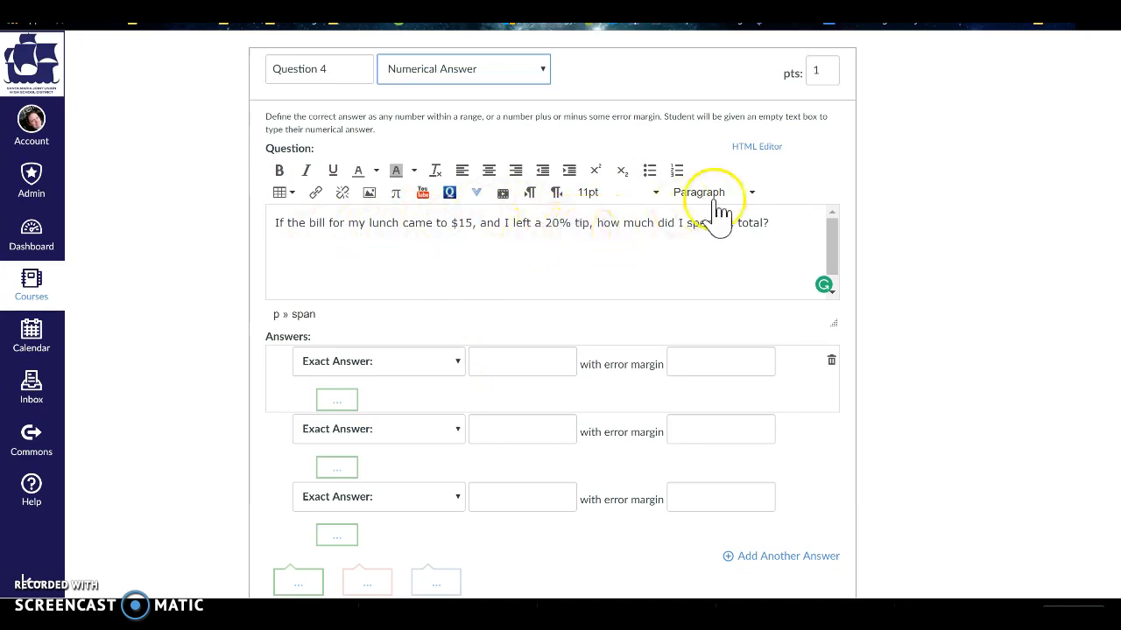
Step: Set the first exact answer of Question 4 to 18 without an error margin, and save the question
left_click(499, 358)
type("18")
left_click(700, 361)
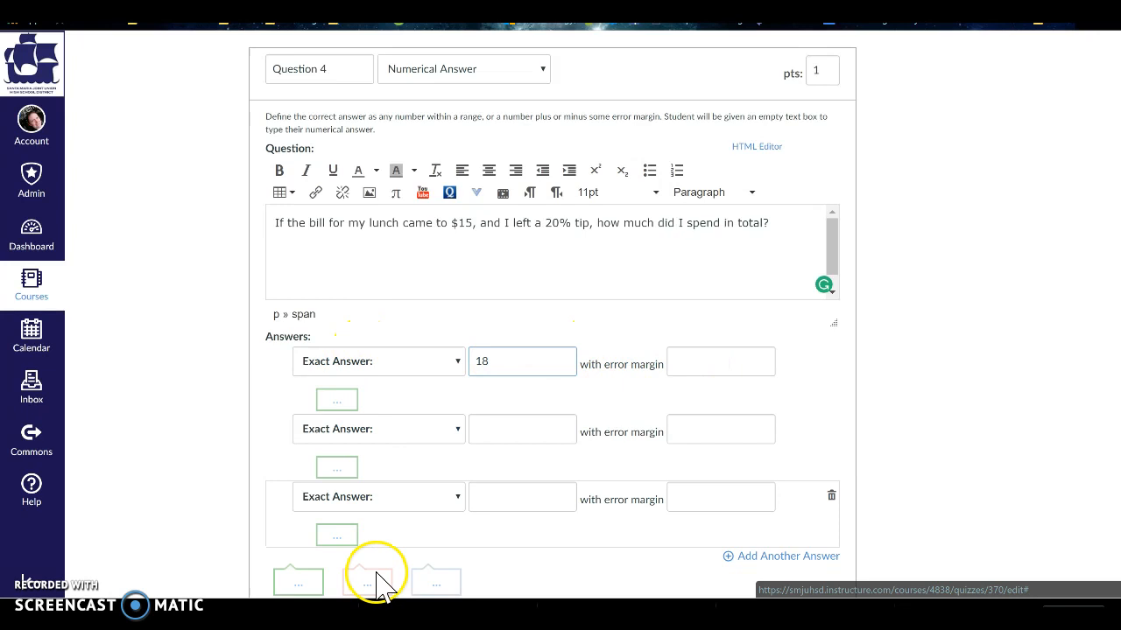
scroll(489, 450, "down", 2)
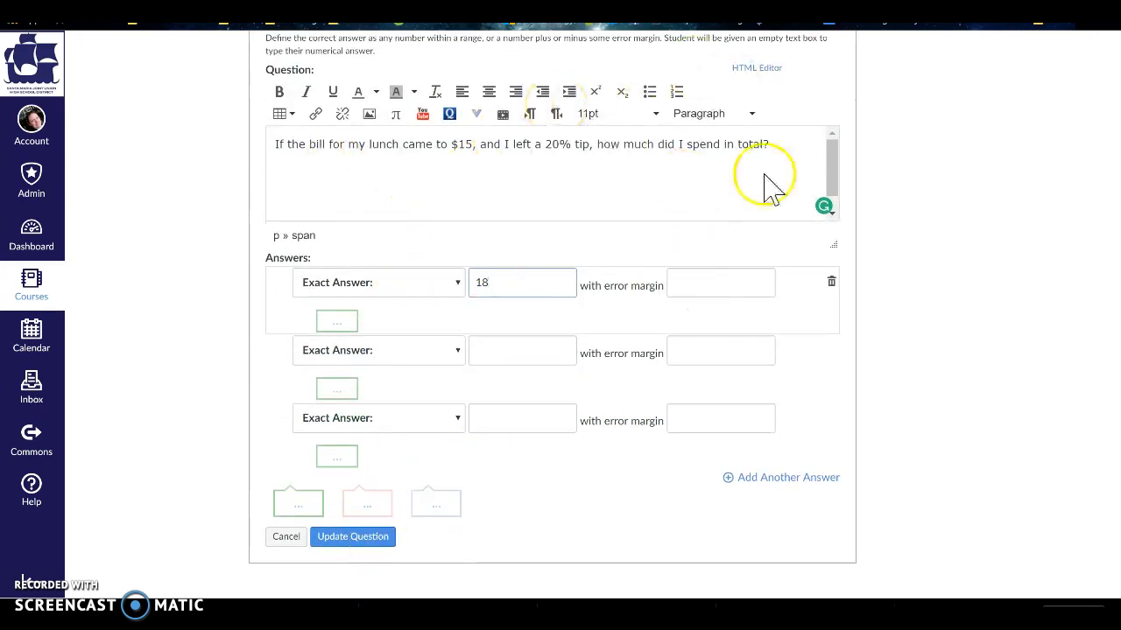
left_click(359, 538)
Step: Add another question and copy "What is the name of the Tech Tosa at your school?" from the prep document for it
left_click(404, 481)
left_click(490, 3)
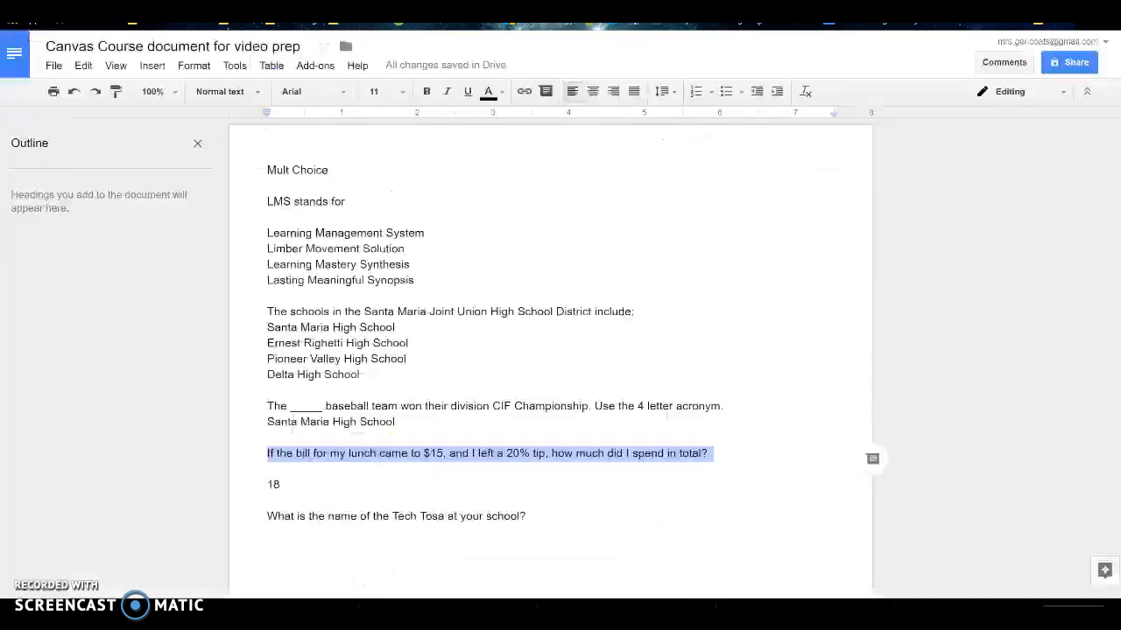
left_click_drag(262, 518, 566, 525)
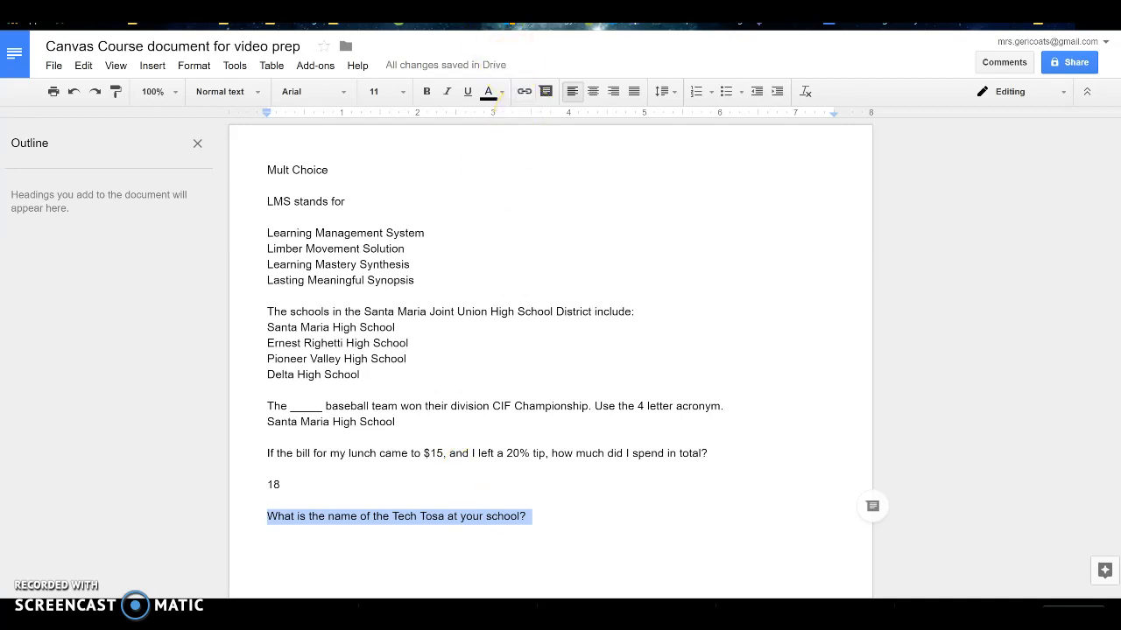
left_click(328, 3)
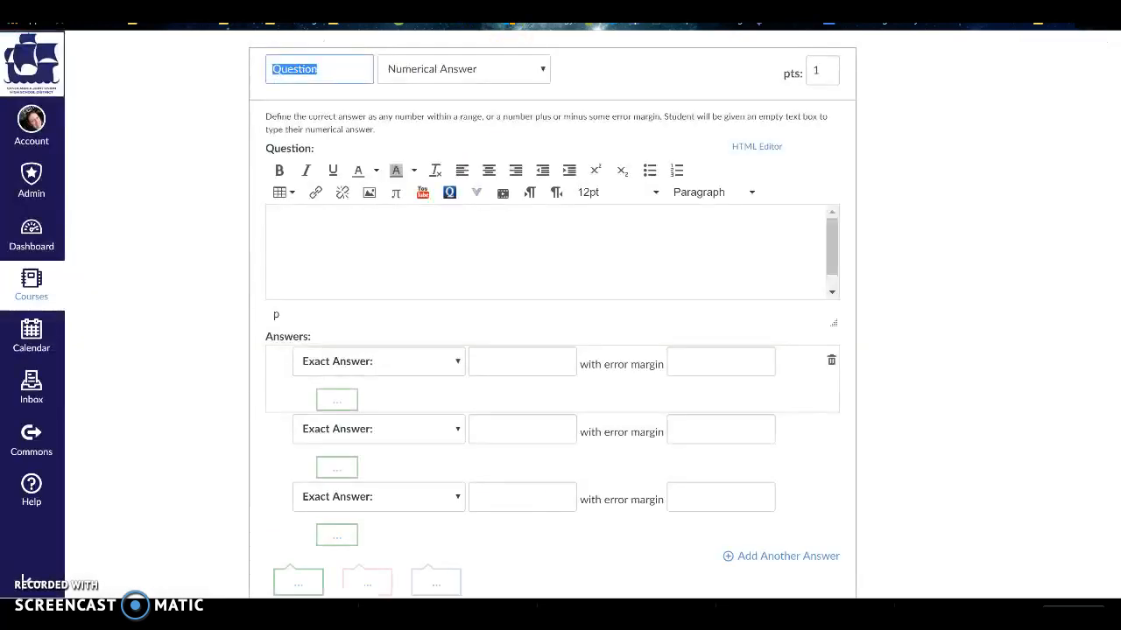
Step: Set up the new question as an Essay Question named "Question 5" with the copied Tech Tosa text
left_click(330, 61)
type("56")
left_click(457, 72)
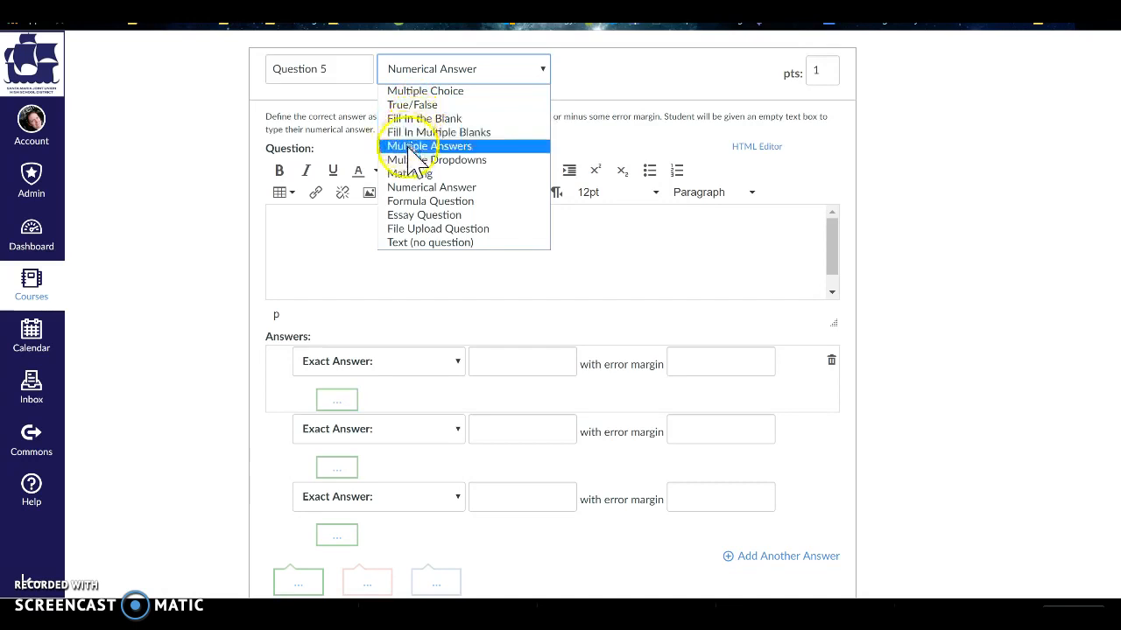
left_click(421, 244)
left_click(489, 146)
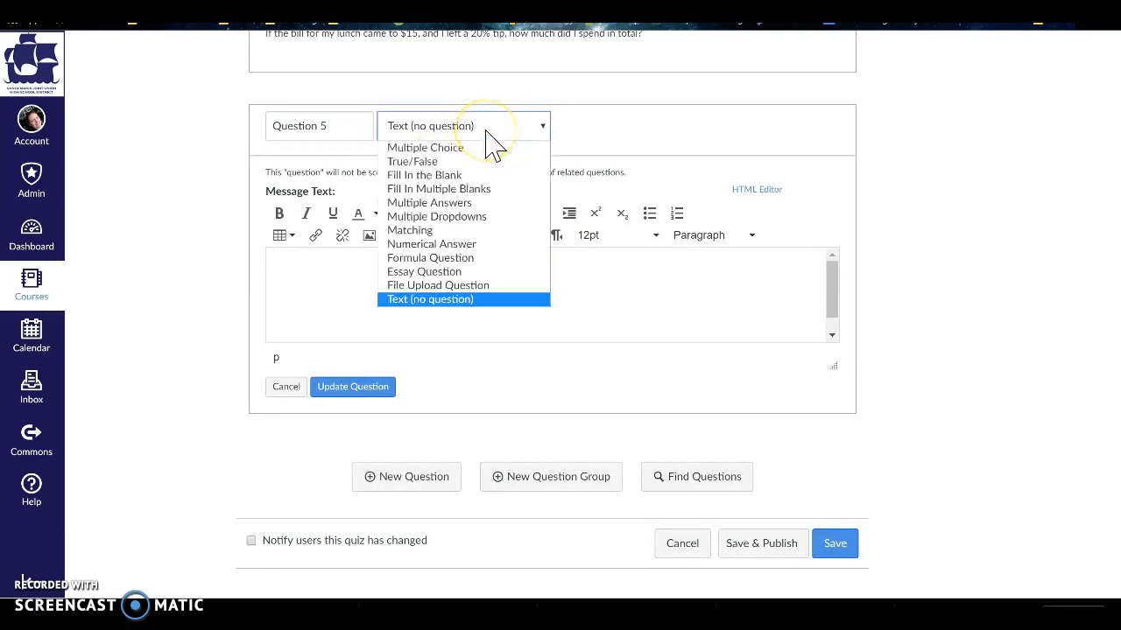
left_click(456, 273)
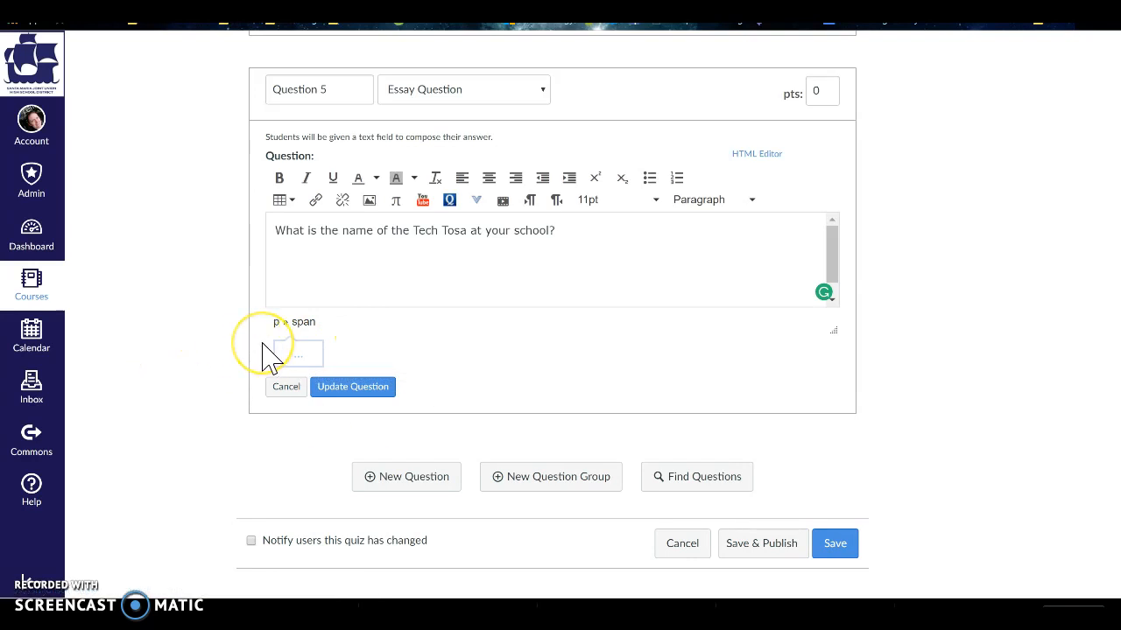
Step: Set Question 5 to be worth 1 point and save the question
double_click(814, 91)
type("1")
left_click(355, 387)
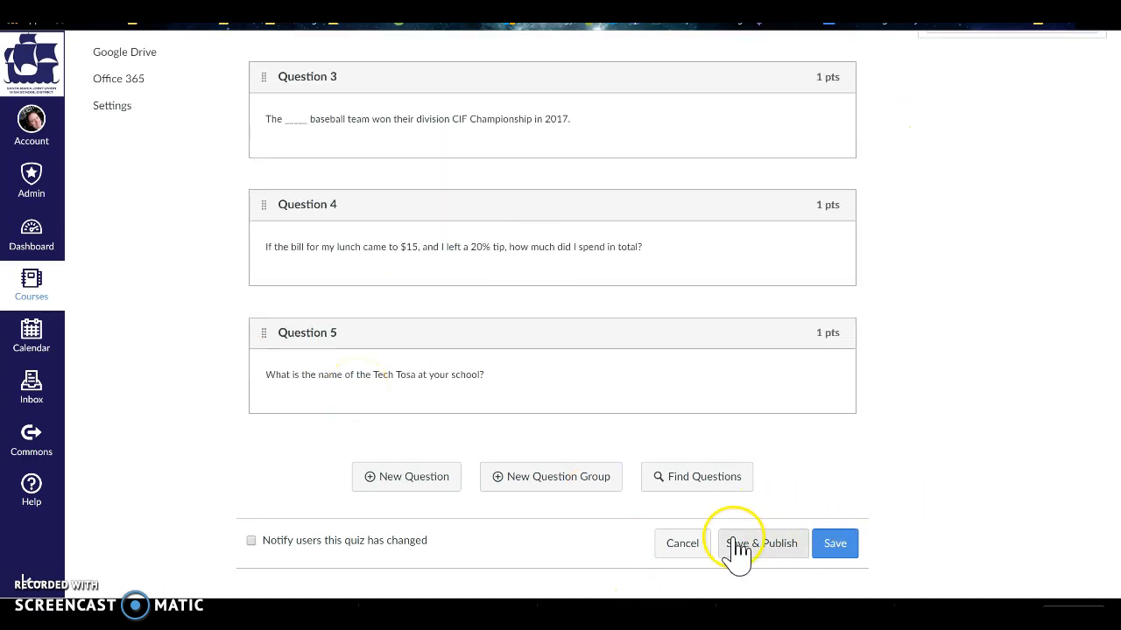
Step: Save and publish the Example Quiz and open its preview
left_click(763, 549)
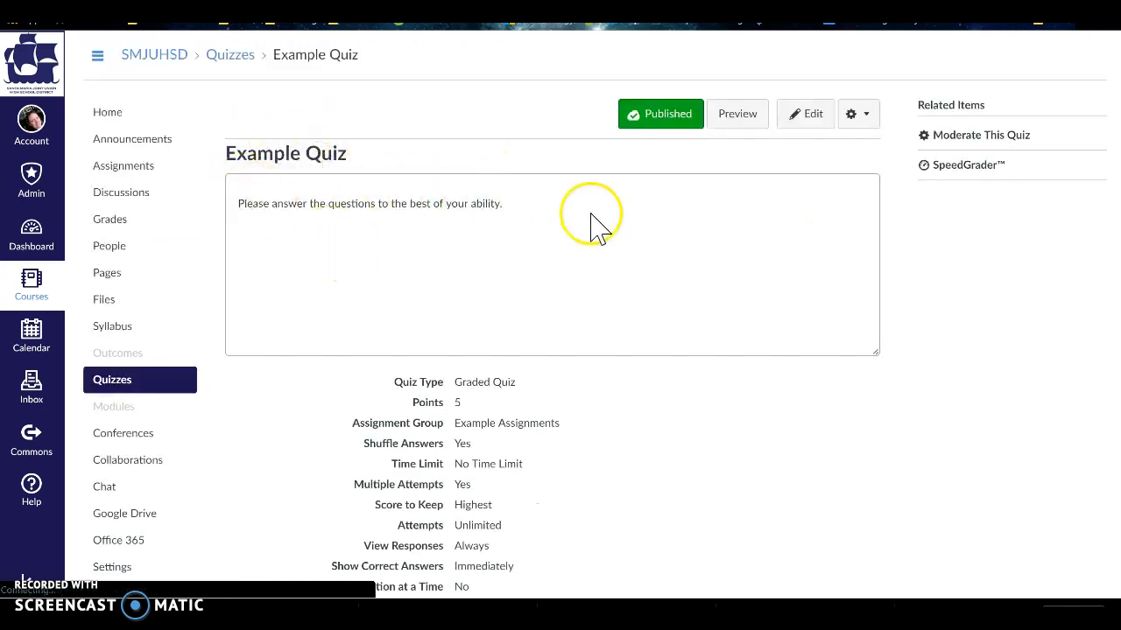
scroll(593, 220, "down", 2)
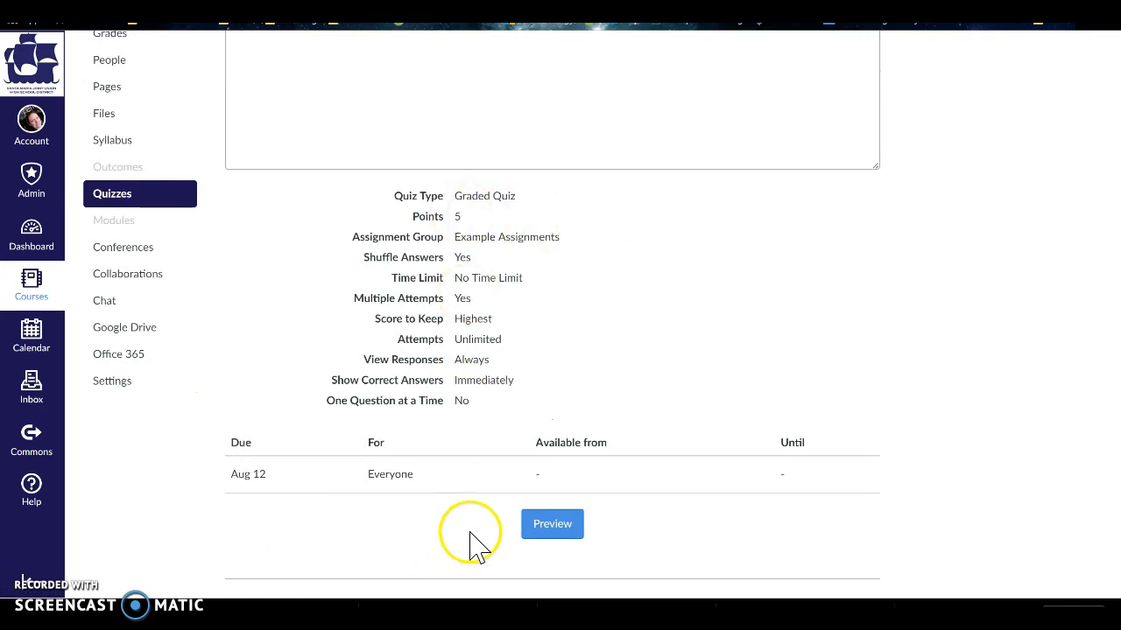
left_click(561, 529)
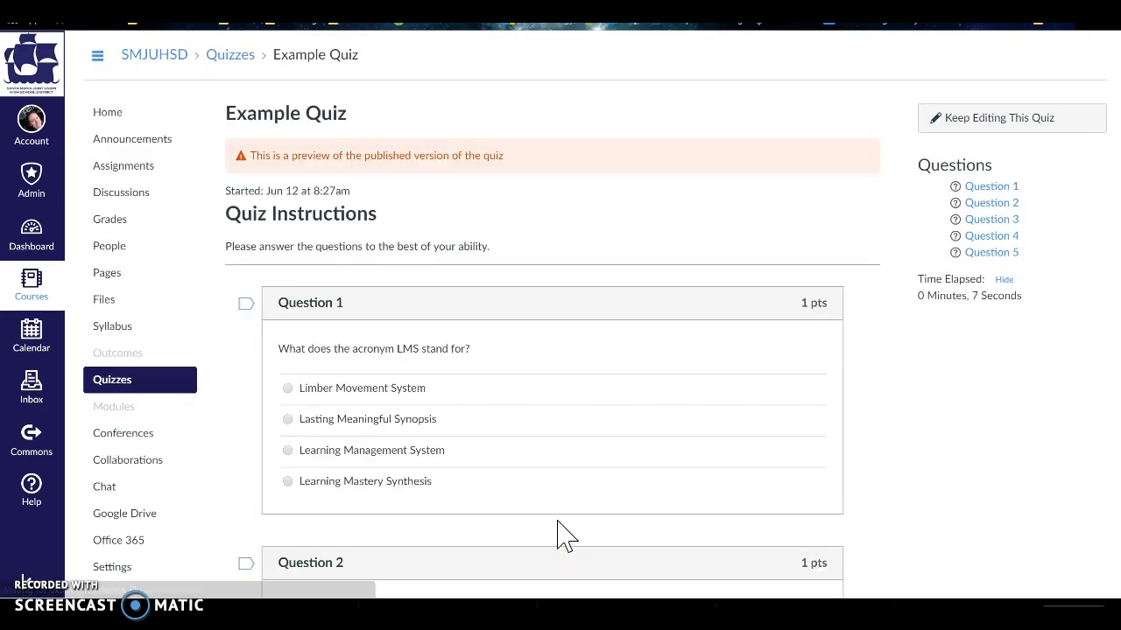
Step: Look through the quiz preview from the instructions to Question 5 to check how each question type appears to students
scroll(595, 223, "down", 5)
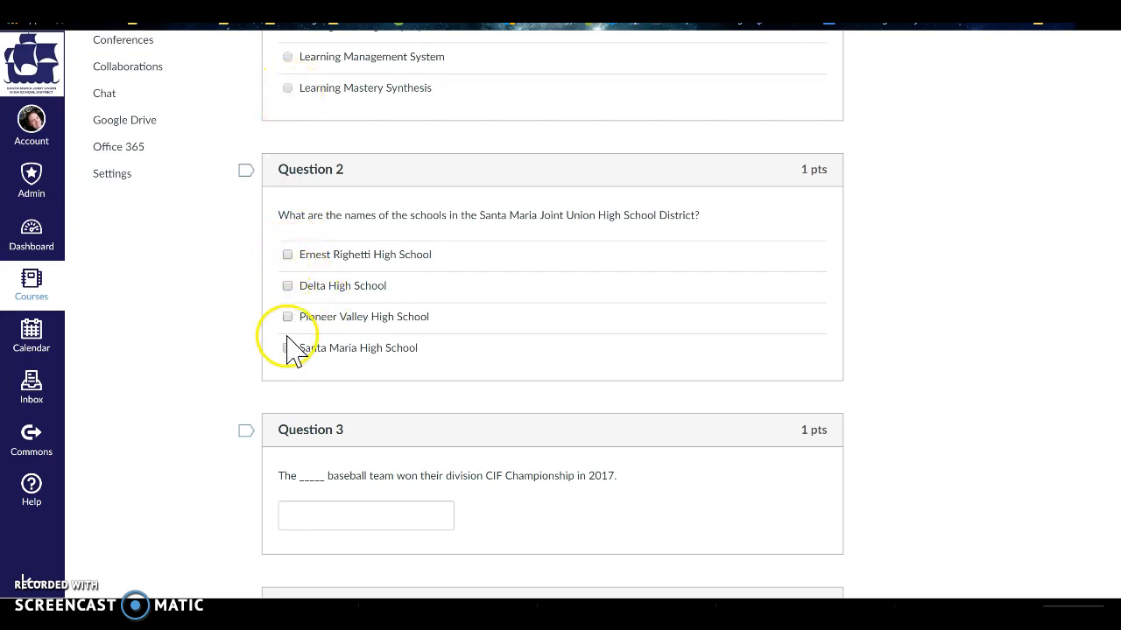
scroll(396, 320, "down", 4)
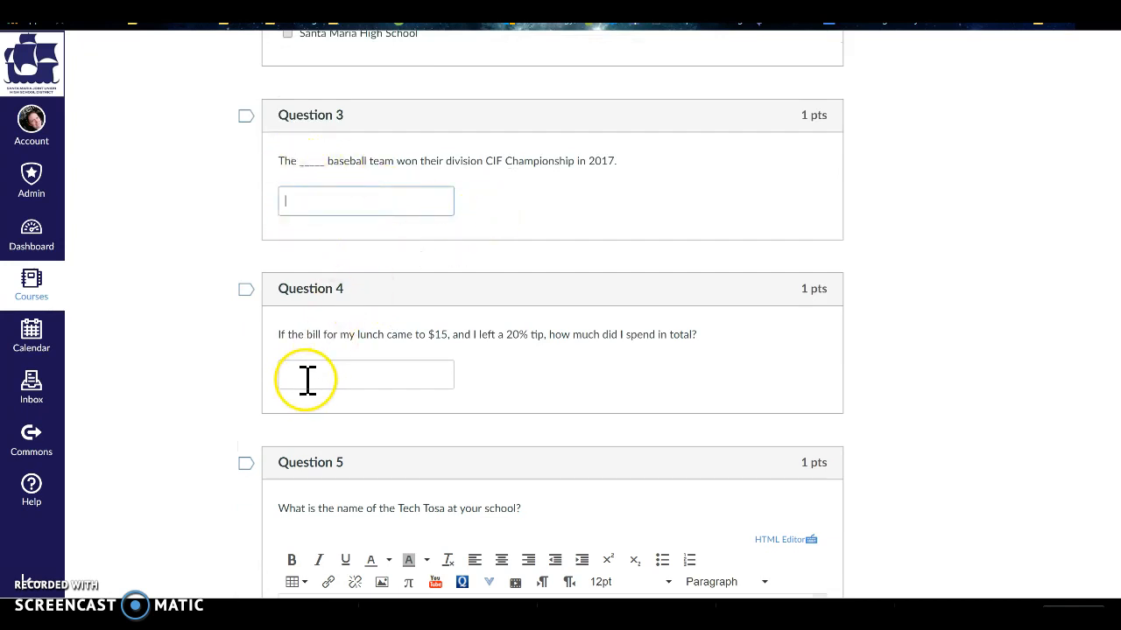
scroll(462, 394, "down", 3)
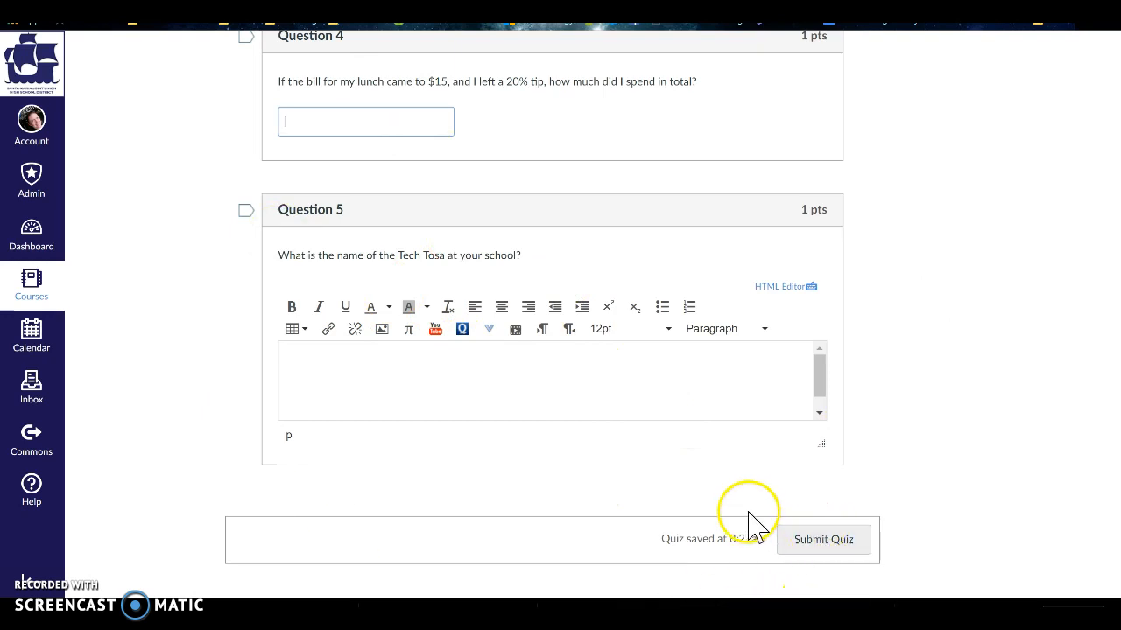
scroll(617, 396, "up", 10)
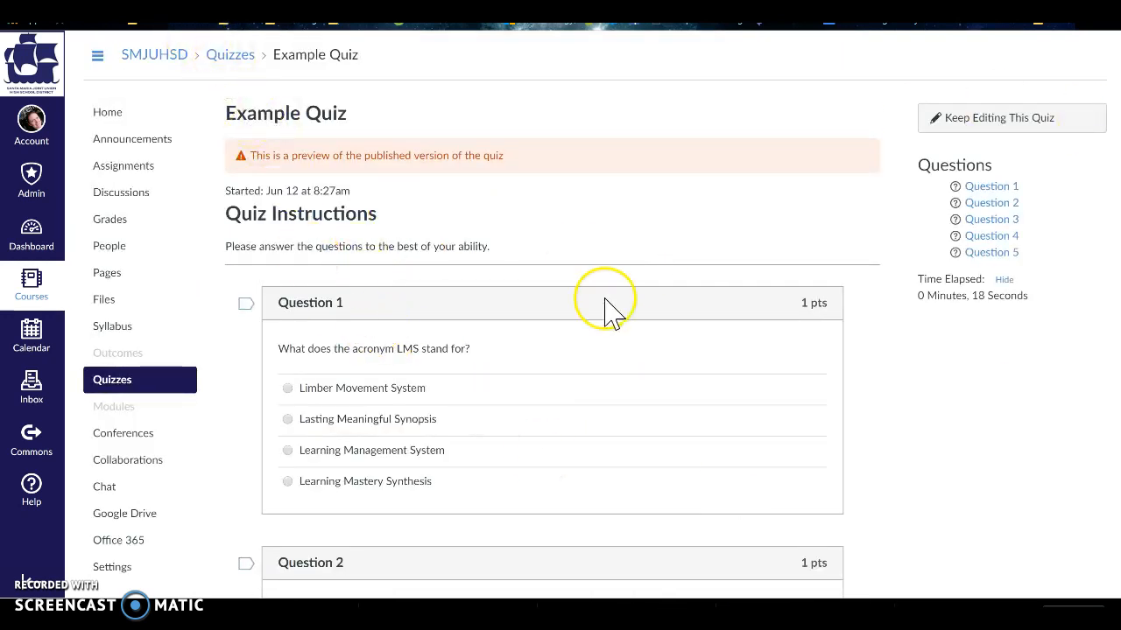
scroll(608, 310, "down", 10)
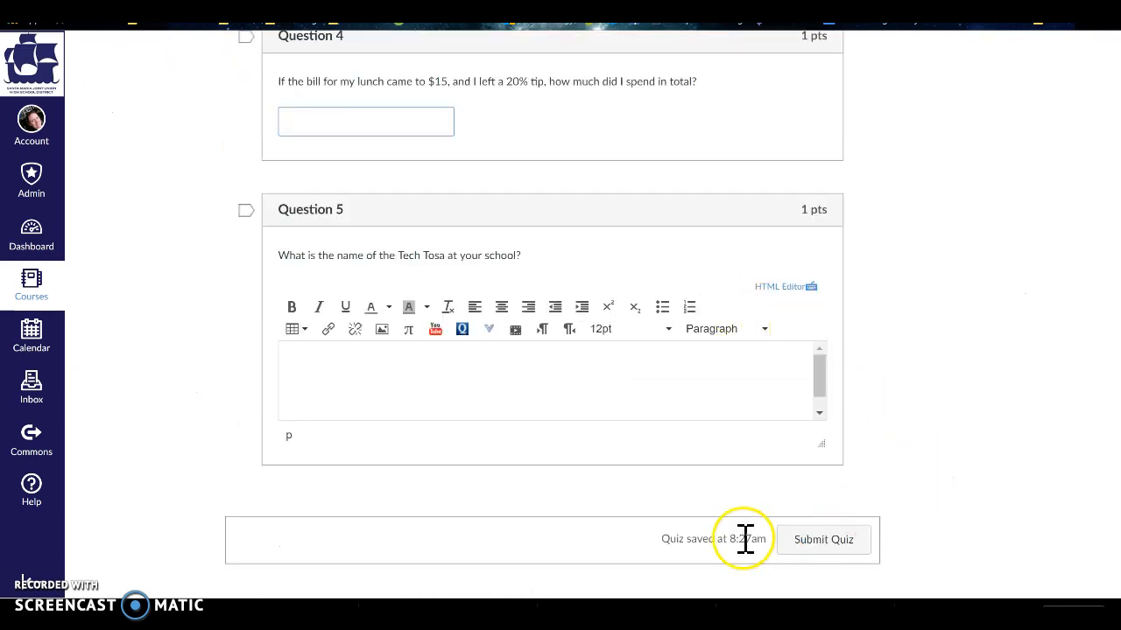
scroll(685, 400, "up", 10)
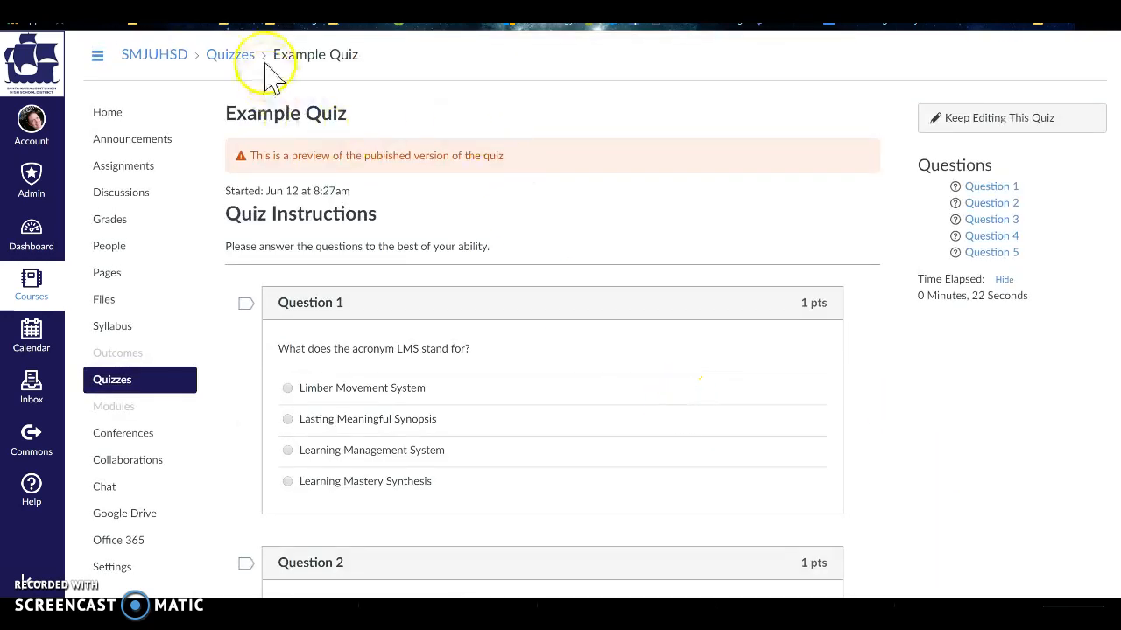